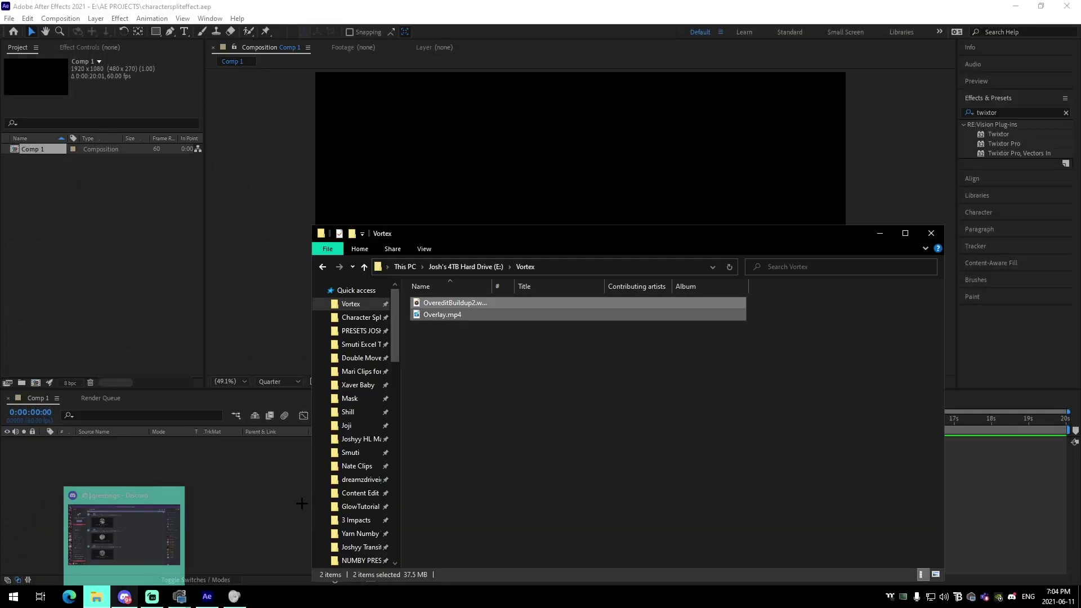
# Import the clip Fortnite 2021.04.19 - 10.34.28.49.DVR.mp4 from the Joji folder into the project.
pyautogui.click(344, 426)
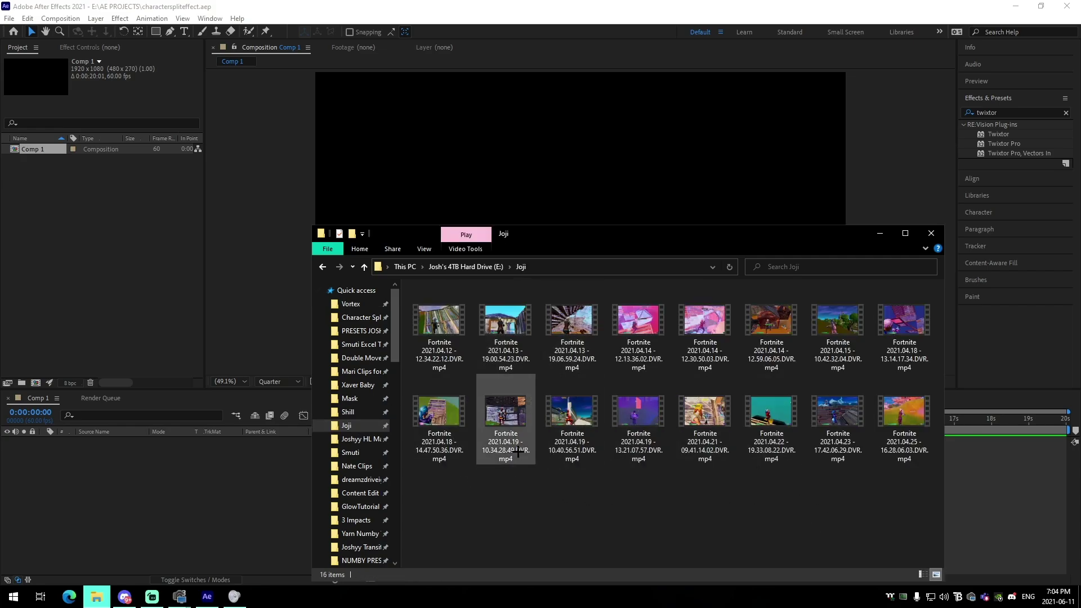
pyautogui.moveTo(506, 431); pyautogui.dragTo(36, 202)
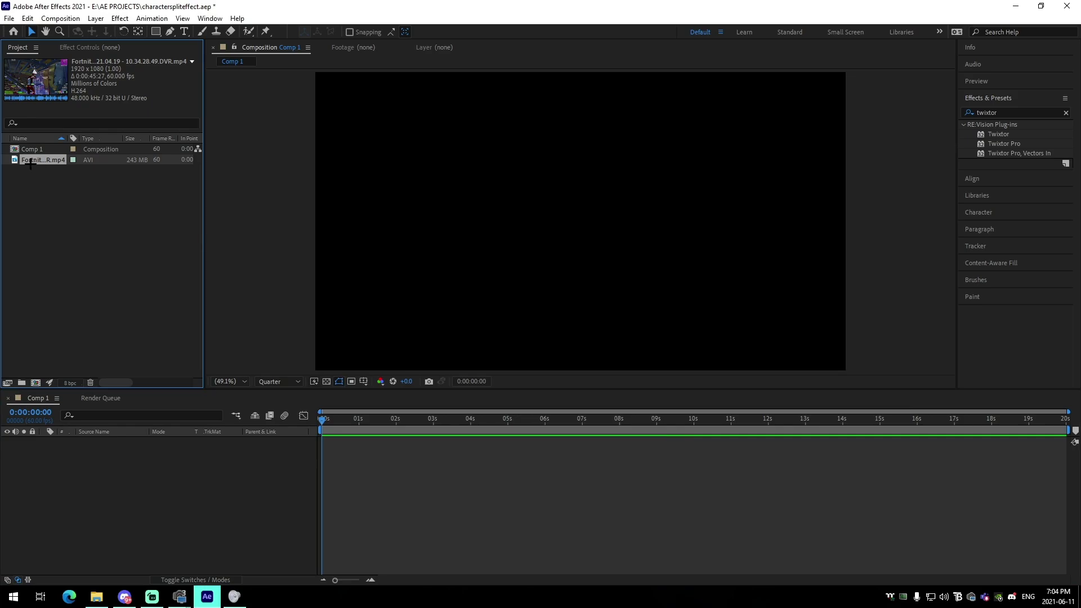
pyautogui.moveTo(89, 596)
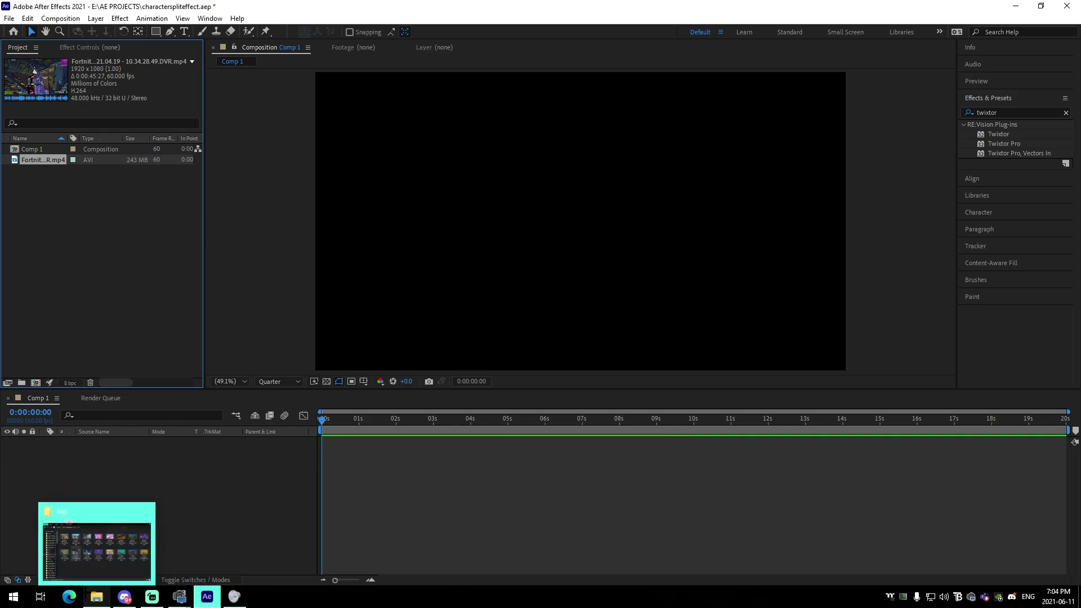
pyautogui.click(67, 284)
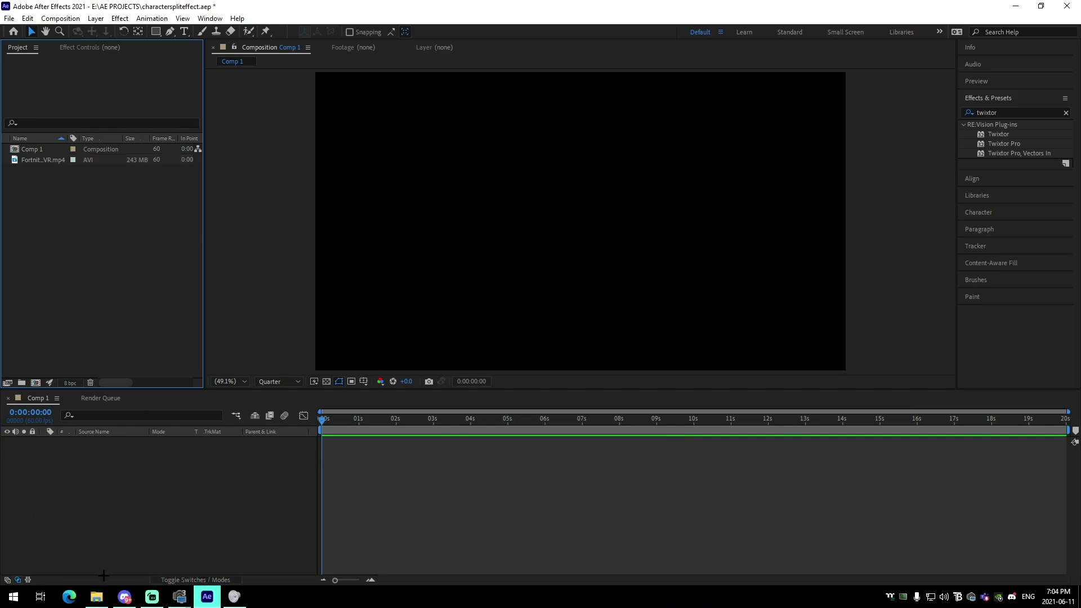
# Import the song 637godwin - She Wants It.mp3 from the Music folder on the E: drive into the project.
pyautogui.click(96, 596)
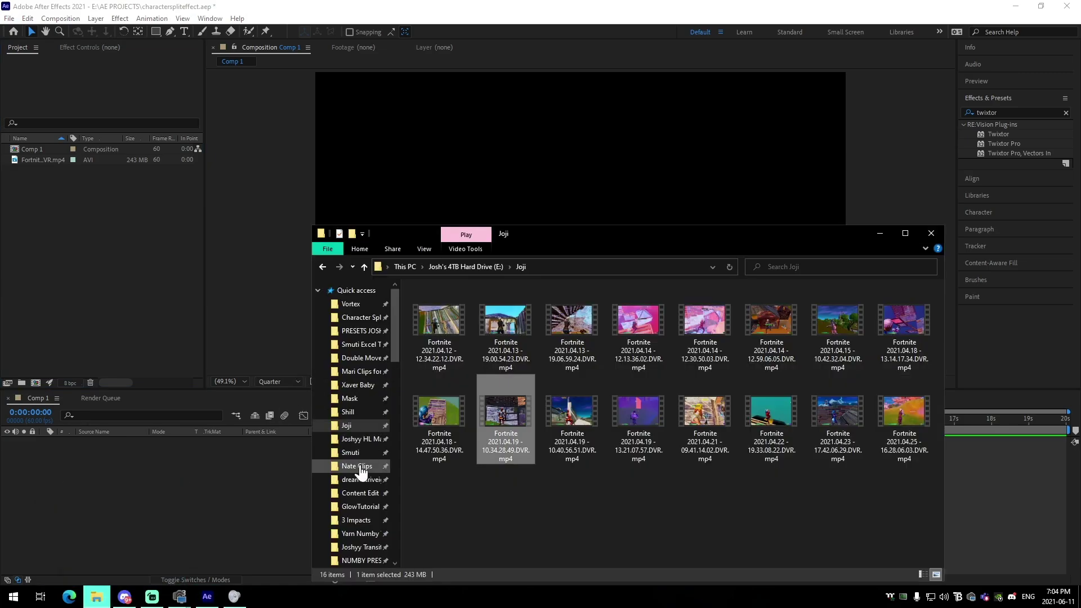
pyautogui.scroll(-3, 360, 465)
pyautogui.click(361, 487)
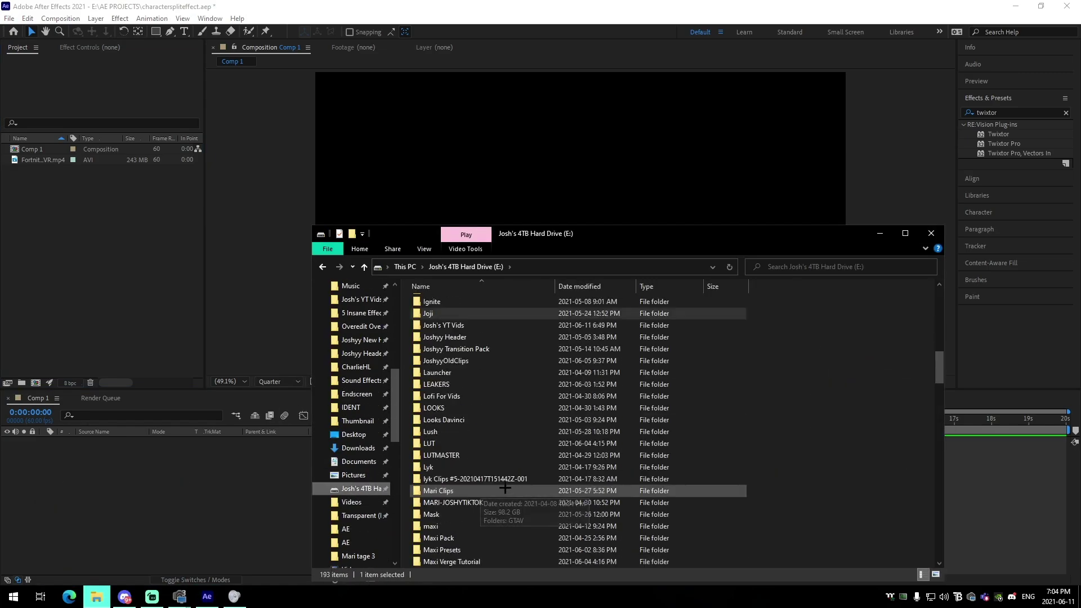
pyautogui.scroll(-1, 445, 484)
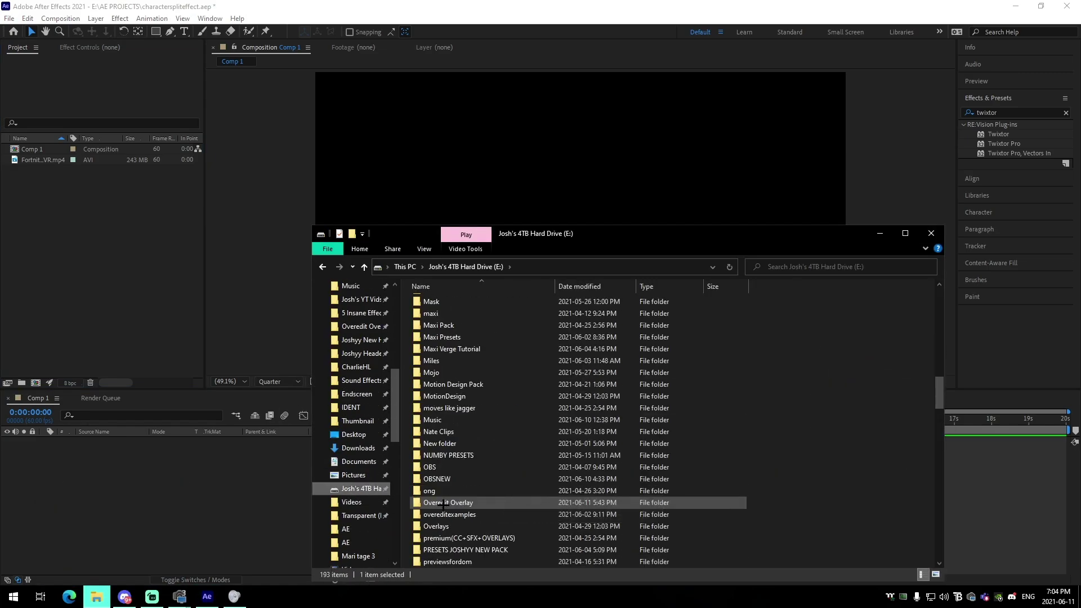
pyautogui.doubleClick(433, 419)
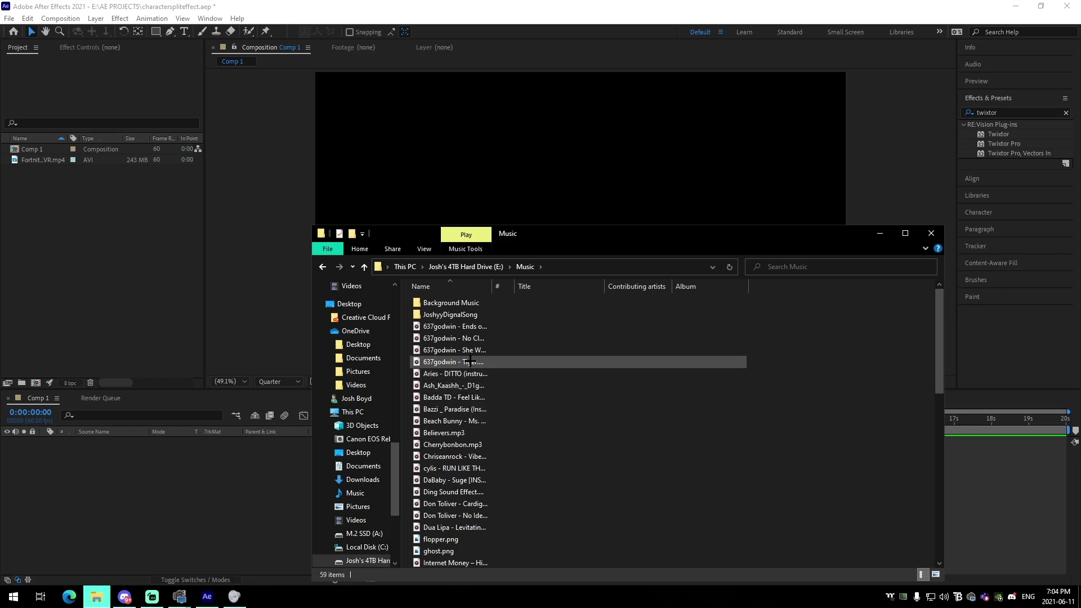
pyautogui.moveTo(471, 351); pyautogui.dragTo(44, 225)
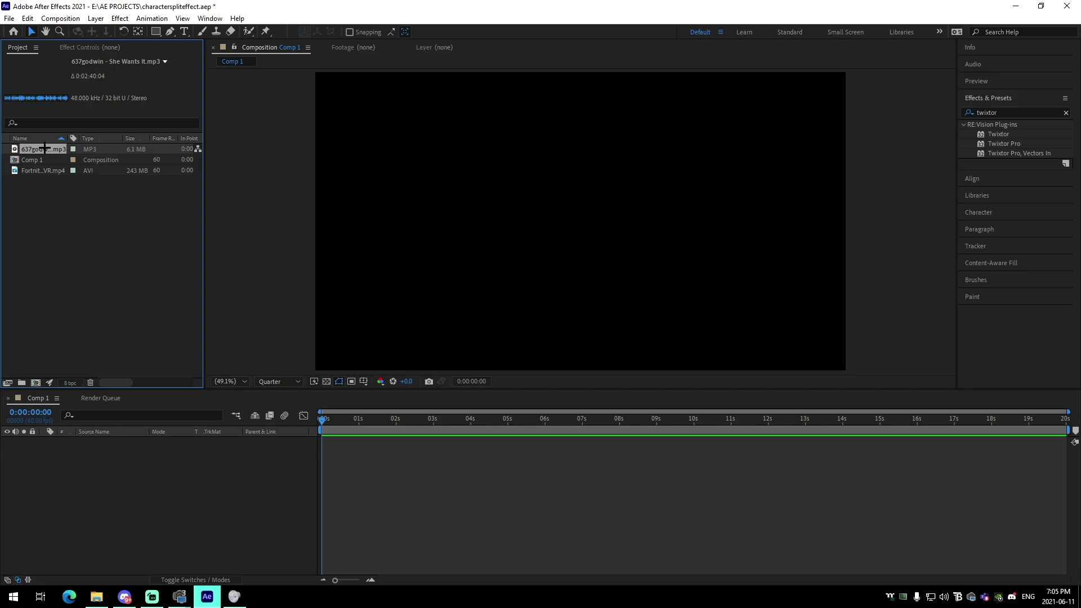
# Add the imported song to Comp 1 starting at 0:00:00:00 and show its audio waveform.
pyautogui.moveTo(44, 148); pyautogui.dragTo(366, 451)
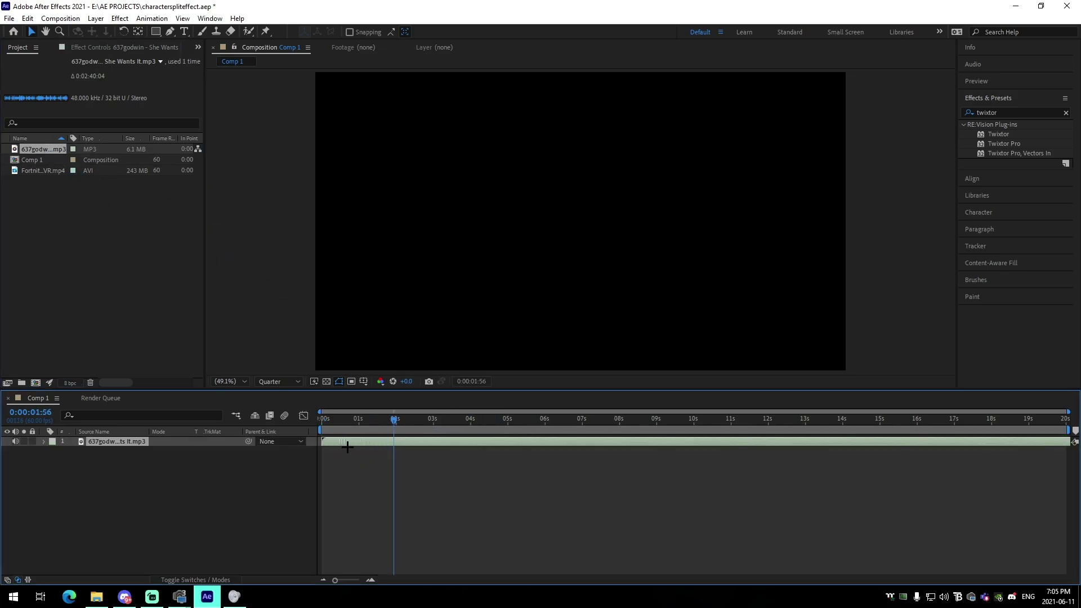
pyautogui.press('l')
pyautogui.press('l')
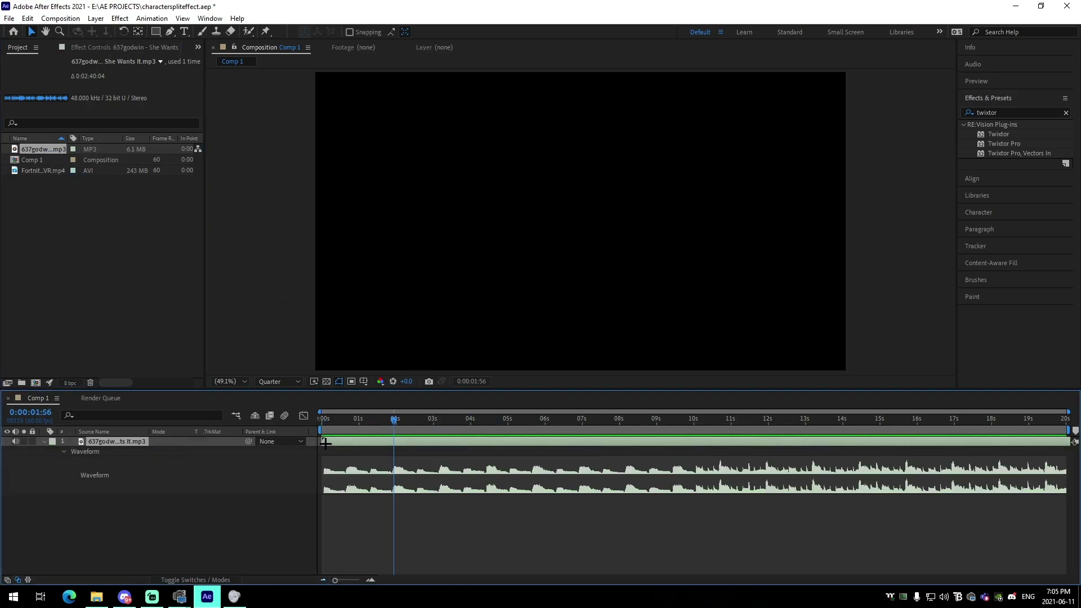
# Trim off the song's opening and slide the layer to the comp's start, with a marker on the beat drop.
pyautogui.moveTo(338, 440); pyautogui.dragTo(854, 441)
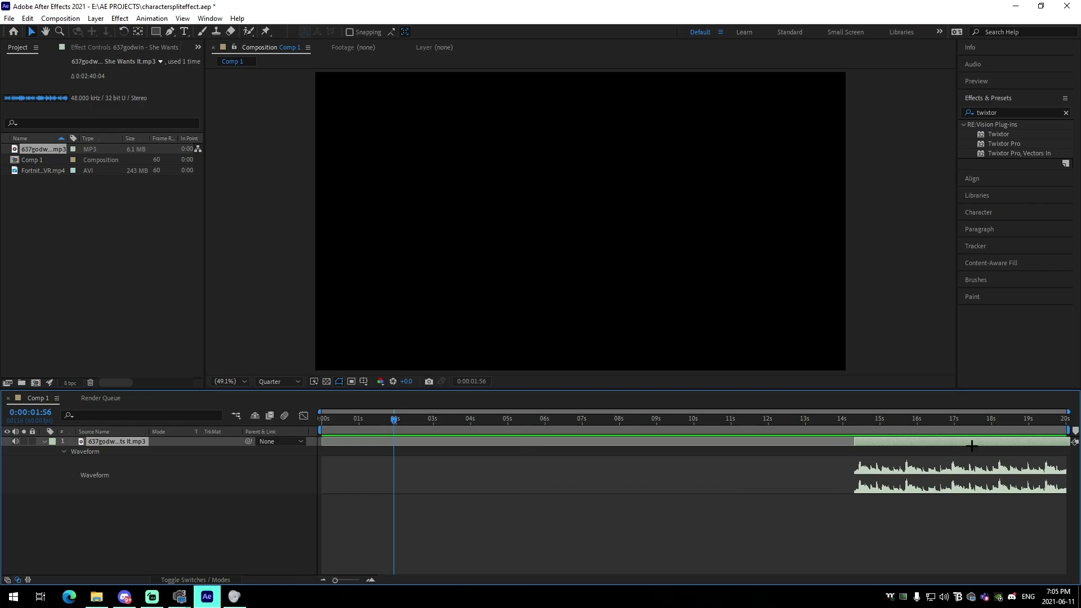
pyautogui.moveTo(972, 446); pyautogui.dragTo(478, 441)
pyautogui.click(618, 419)
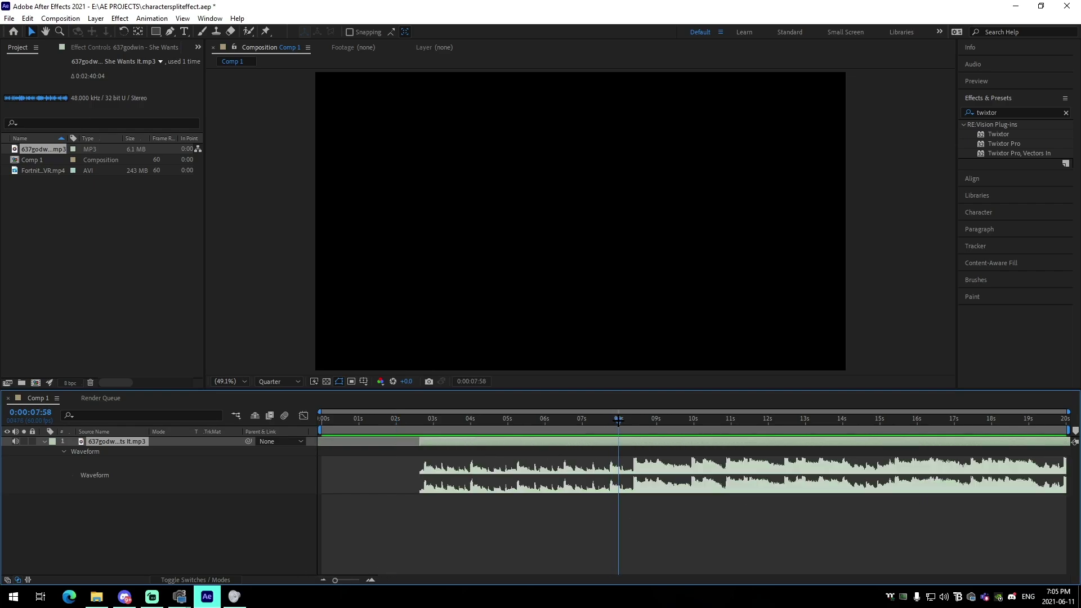
pyautogui.moveTo(618, 419)
pyautogui.mouseDown()
pyautogui.moveTo(650, 421)
pyautogui.moveTo(634, 426)
pyautogui.mouseUp()
pyautogui.moveTo(420, 442); pyautogui.dragTo(385, 484)
pyautogui.click(449, 522)
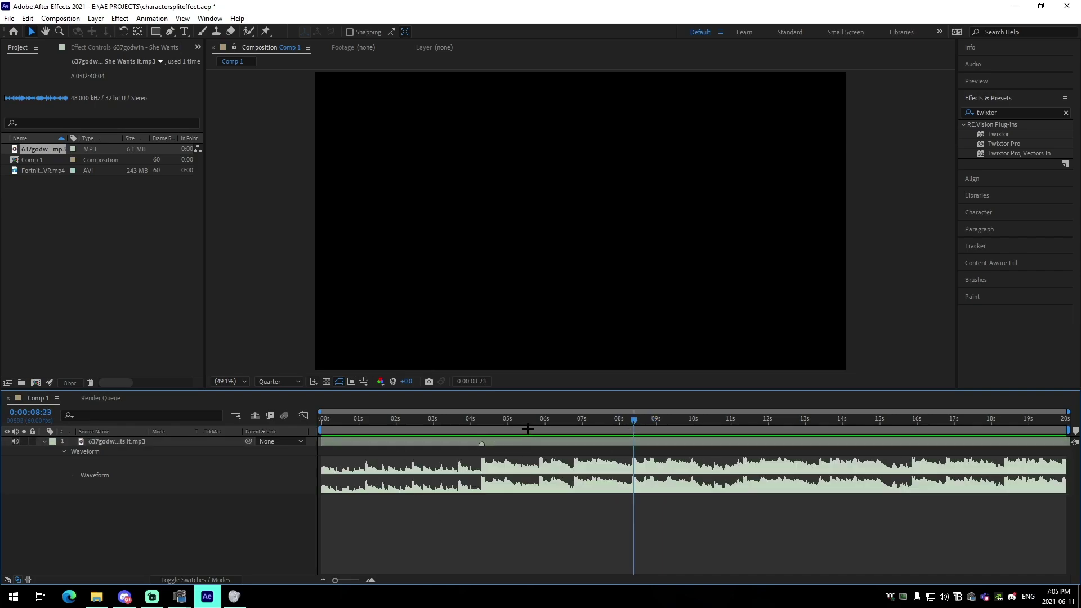
# Cut the song off at 0:00:06:52, play it from the start, and park the playhead on the beat-drop marker.
pyautogui.click(577, 422)
pyautogui.hotkey('ctrl', 'shift', 'd')
pyautogui.press('Delete')
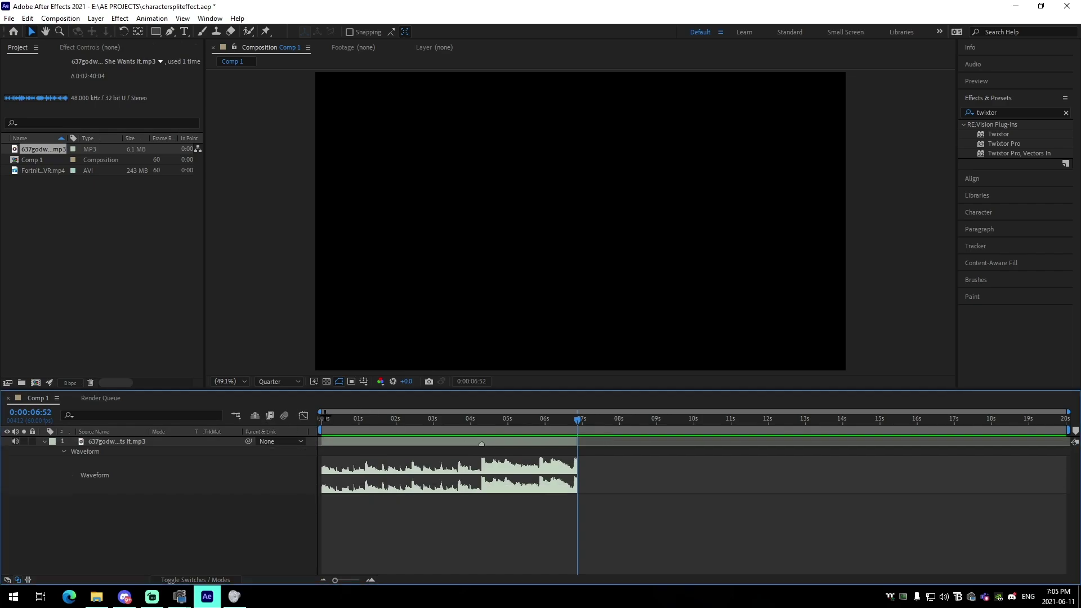
pyautogui.press('Home')
pyautogui.press('space')
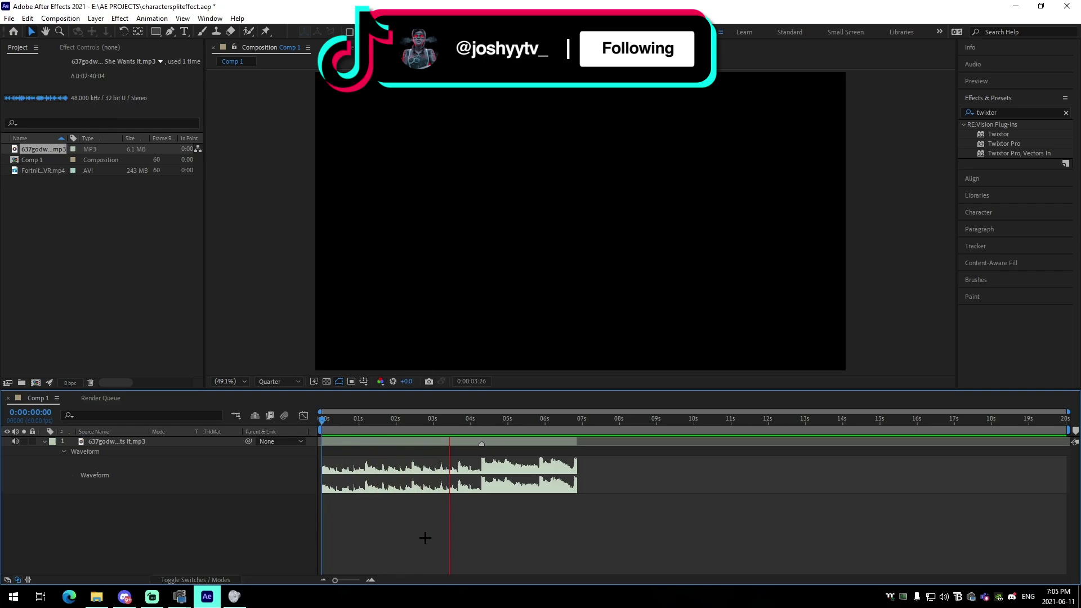
pyautogui.click(482, 421)
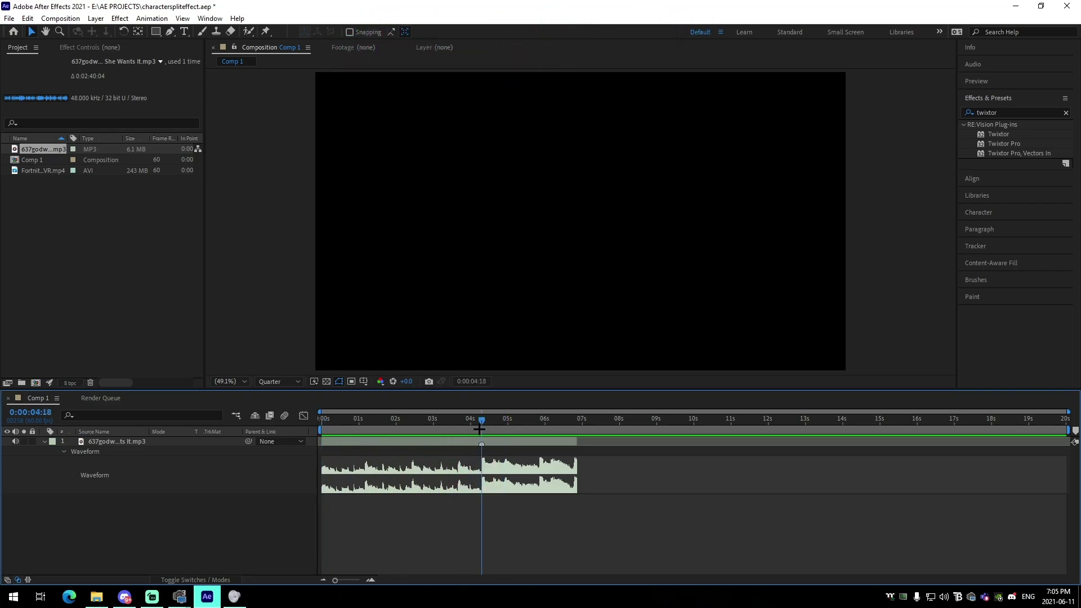
# Open the Fortnite footage and set its in point at 0:00:40:36 and its out point near the elimination around 0:00:43:39.
pyautogui.click(42, 170)
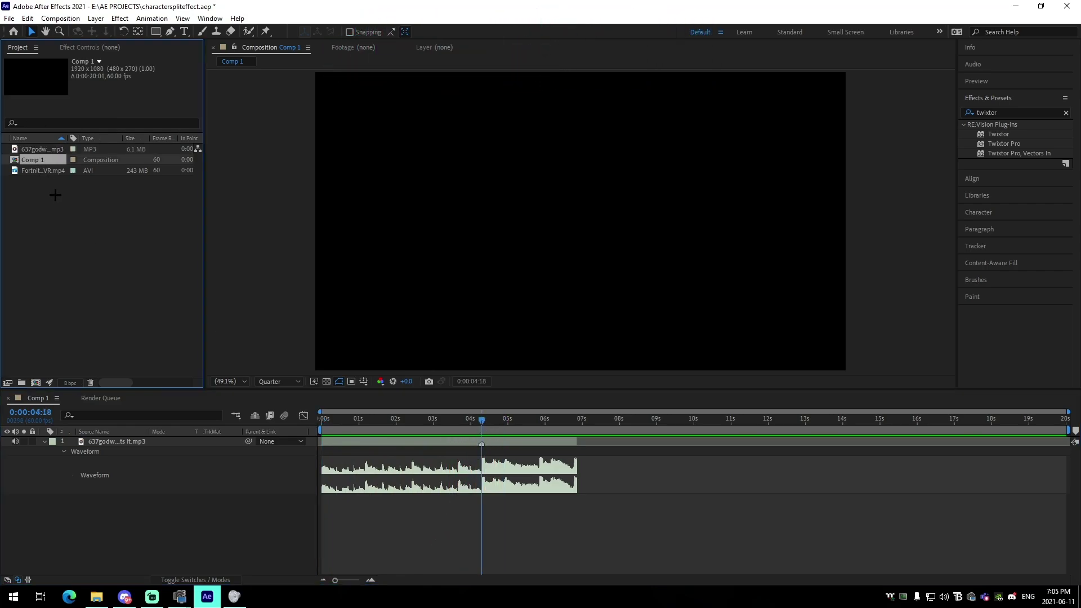
pyautogui.press('Return')
pyautogui.doubleClick(40, 169)
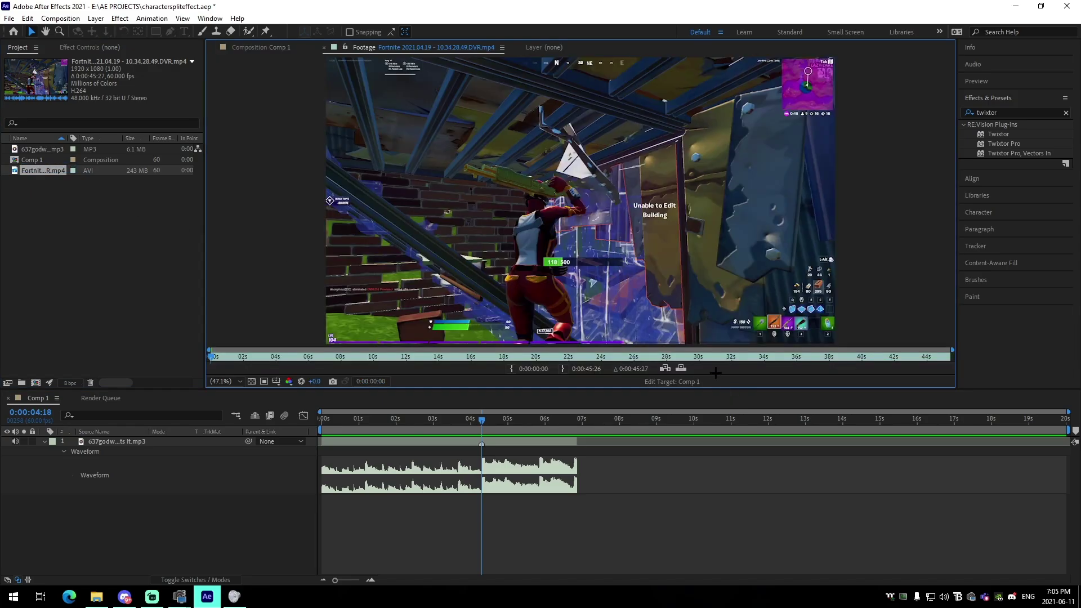
pyautogui.moveTo(720, 357); pyautogui.dragTo(871, 398)
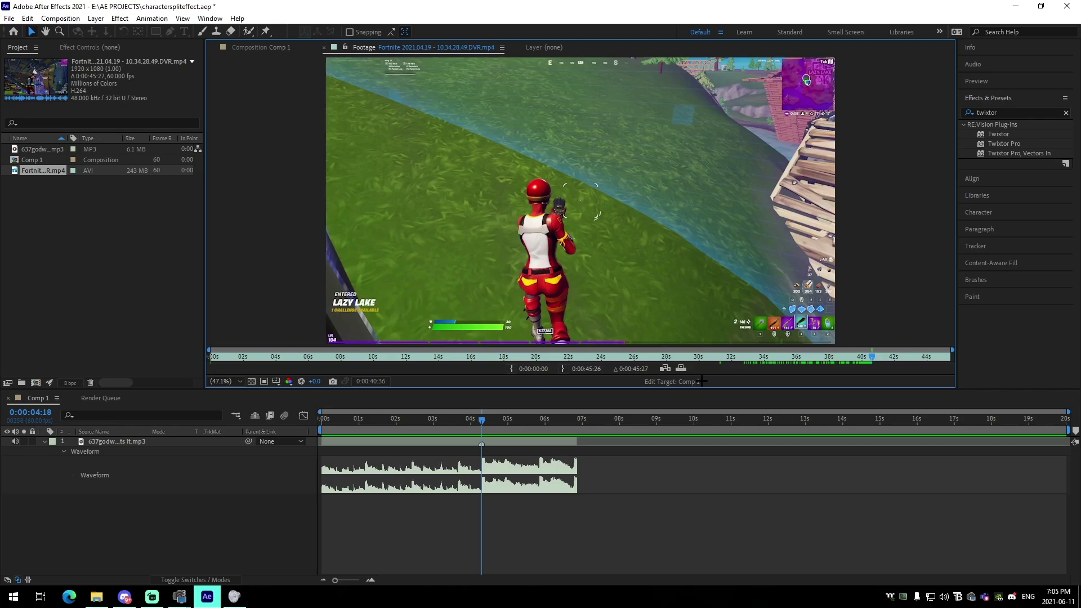
pyautogui.click(508, 368)
pyautogui.moveTo(901, 358); pyautogui.dragTo(913, 361)
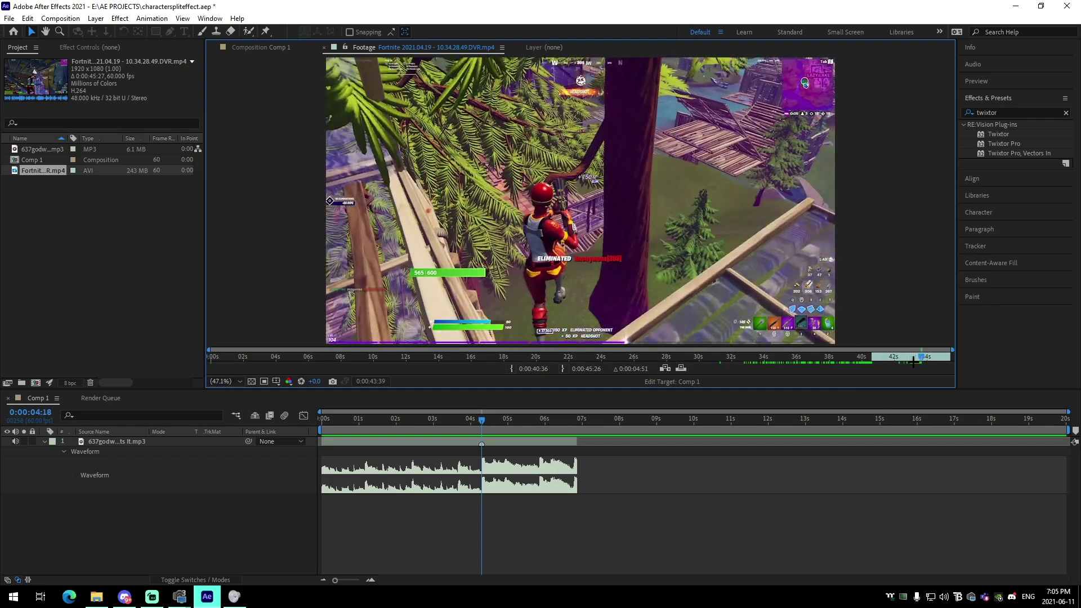
# Place the trimmed Fortnite clip above the song, extending its start to 0:00:00:00 and shortening its end to about 5.2 seconds.
pyautogui.moveTo(39, 169); pyautogui.dragTo(482, 445)
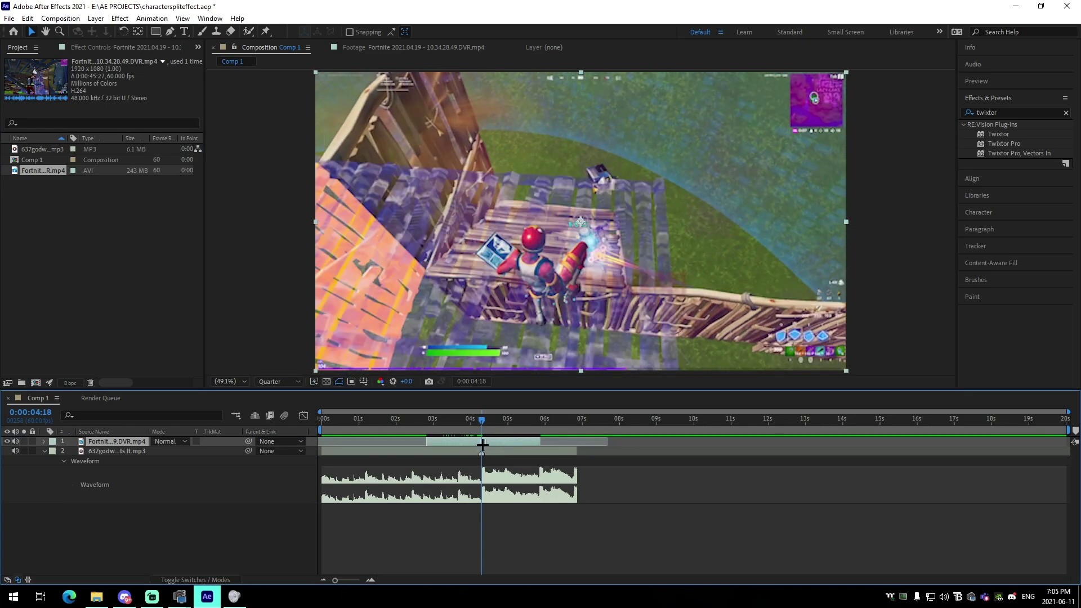
pyautogui.click(501, 522)
pyautogui.moveTo(426, 442); pyautogui.dragTo(321, 442)
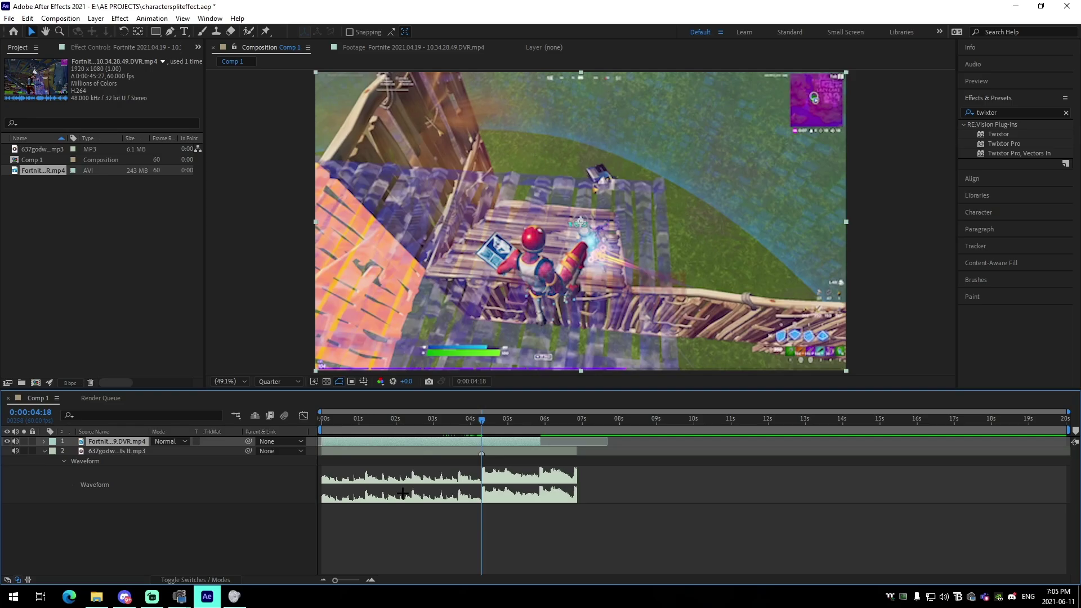
pyautogui.click(501, 522)
pyautogui.click(534, 445)
pyautogui.click(504, 492)
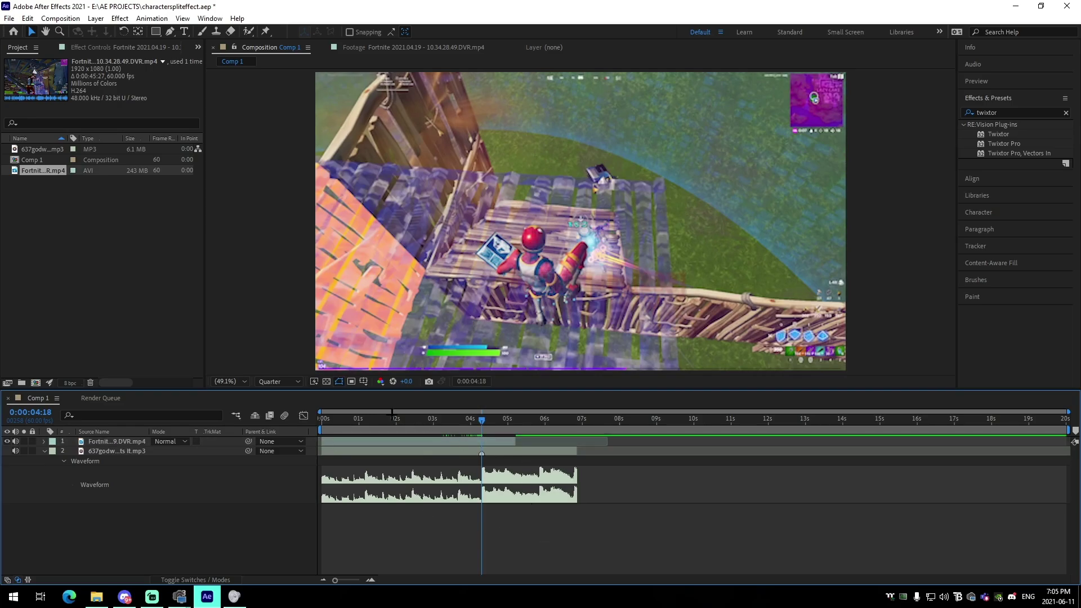
# Duplicate the Fortnite clip and cut the top copy so it starts at 0:00:03:48.
pyautogui.moveTo(386, 420); pyautogui.dragTo(503, 427)
pyautogui.click(489, 442)
pyautogui.moveTo(431, 424); pyautogui.dragTo(458, 434)
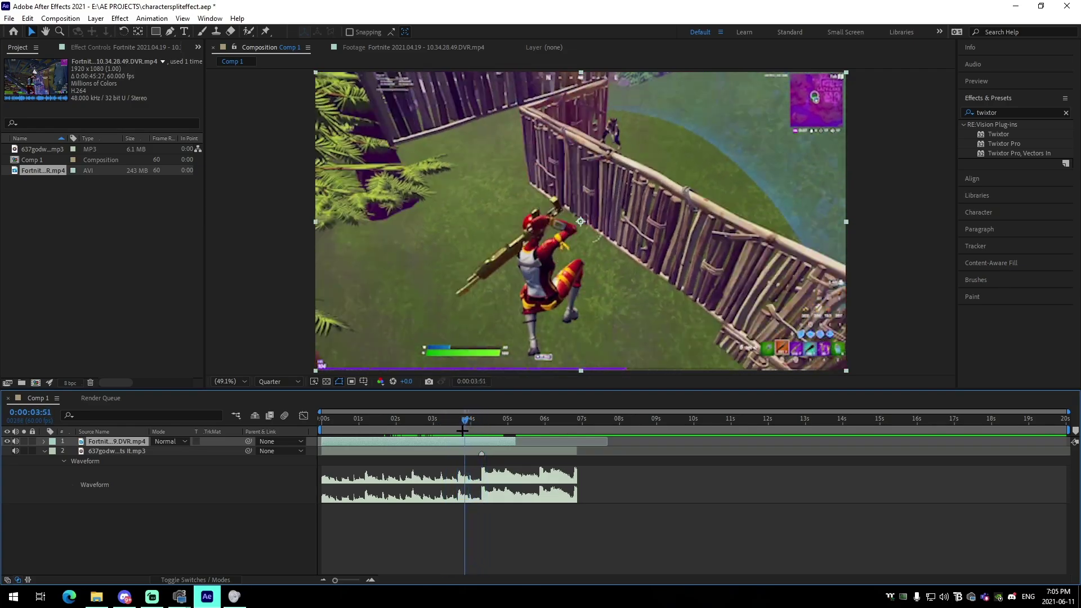
pyautogui.moveTo(448, 429)
pyautogui.mouseDown()
pyautogui.moveTo(415, 428)
pyautogui.moveTo(463, 437)
pyautogui.mouseUp()
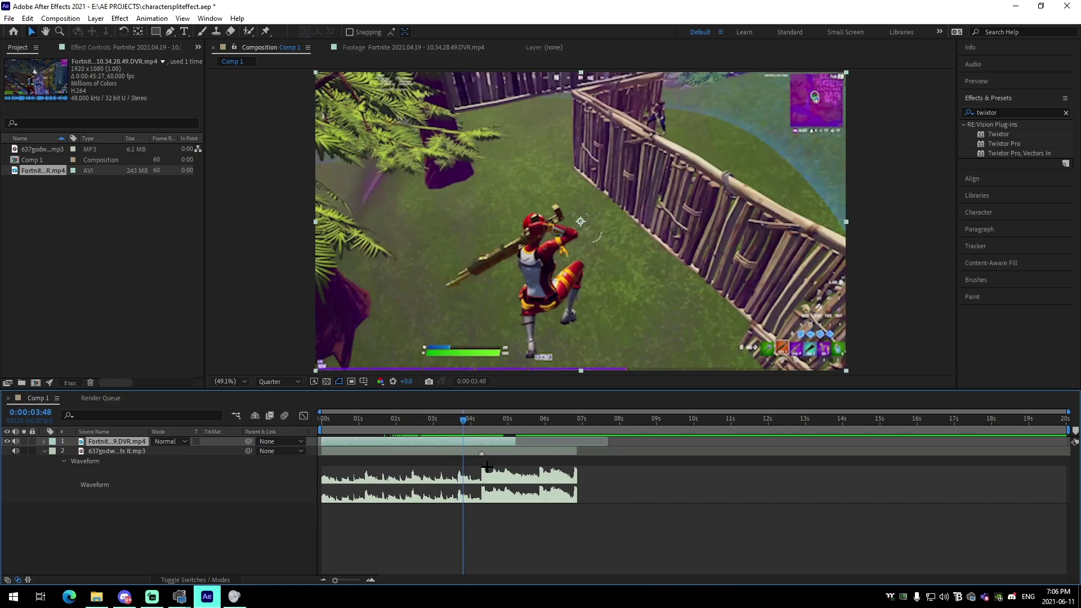
pyautogui.hotkey('ctrl', 'shift', 'd')
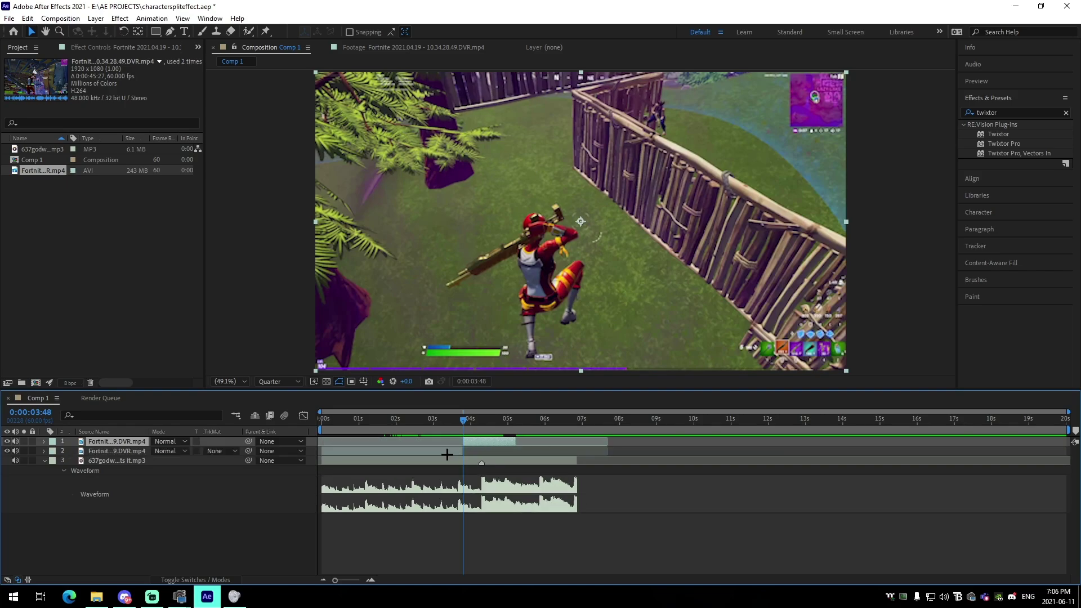
pyautogui.hotkey('ctrl', 'z')
pyautogui.hotkey('ctrl', 'd')
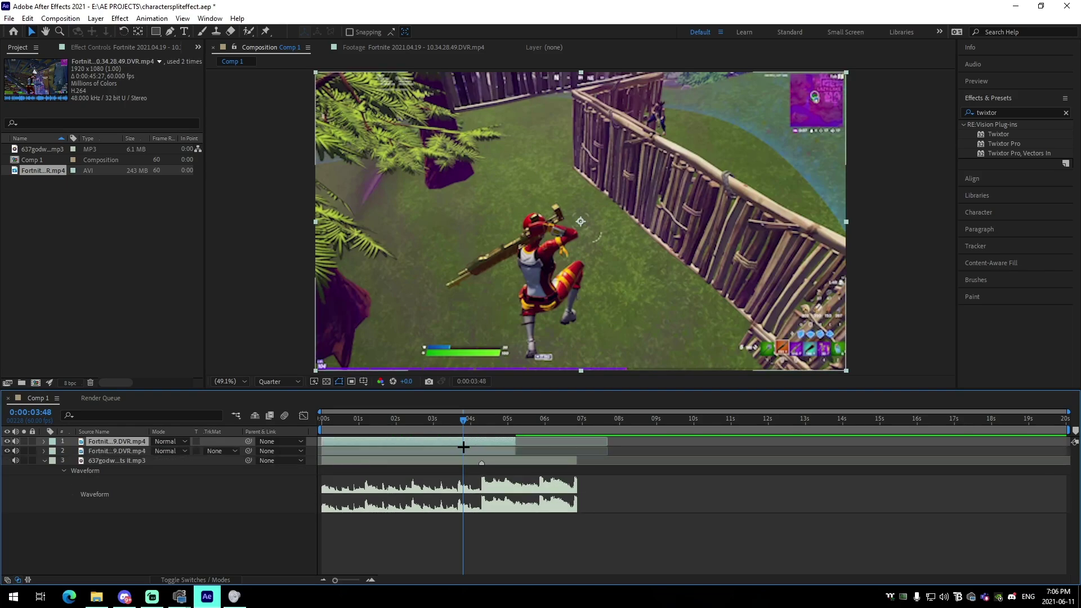
pyautogui.hotkey('ctrl', 'shift', 'd')
pyautogui.press('Delete')
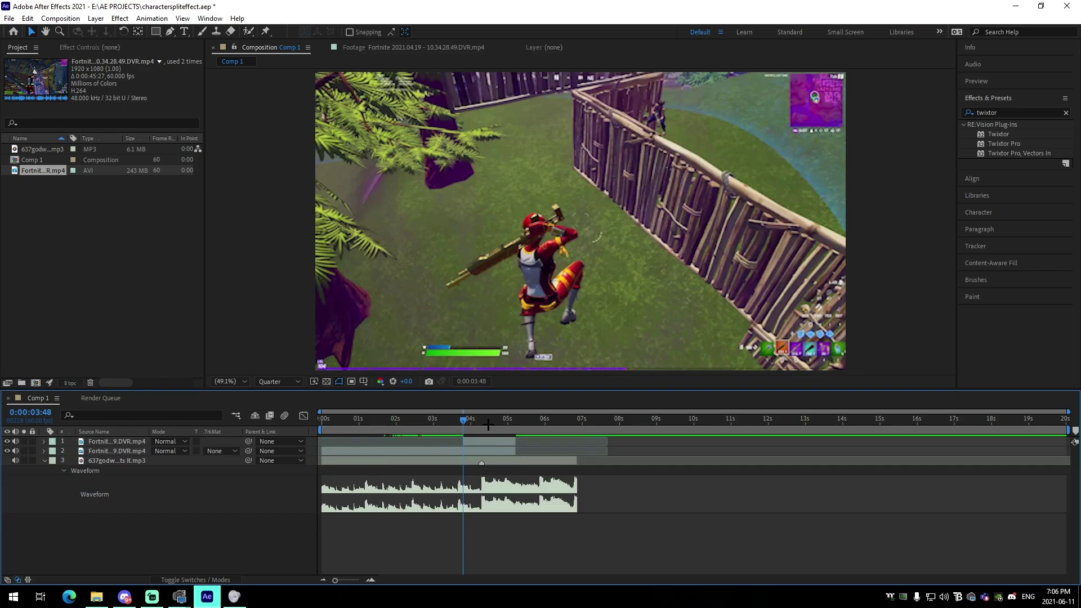
# Trim the end of the top Fortnite copy to the beat-drop marker at 0:00:04:18.
pyautogui.moveTo(488, 425); pyautogui.dragTo(481, 425)
pyautogui.click(491, 443)
pyautogui.hotkey('ctrl', 'shift', 'd')
pyautogui.press('Delete')
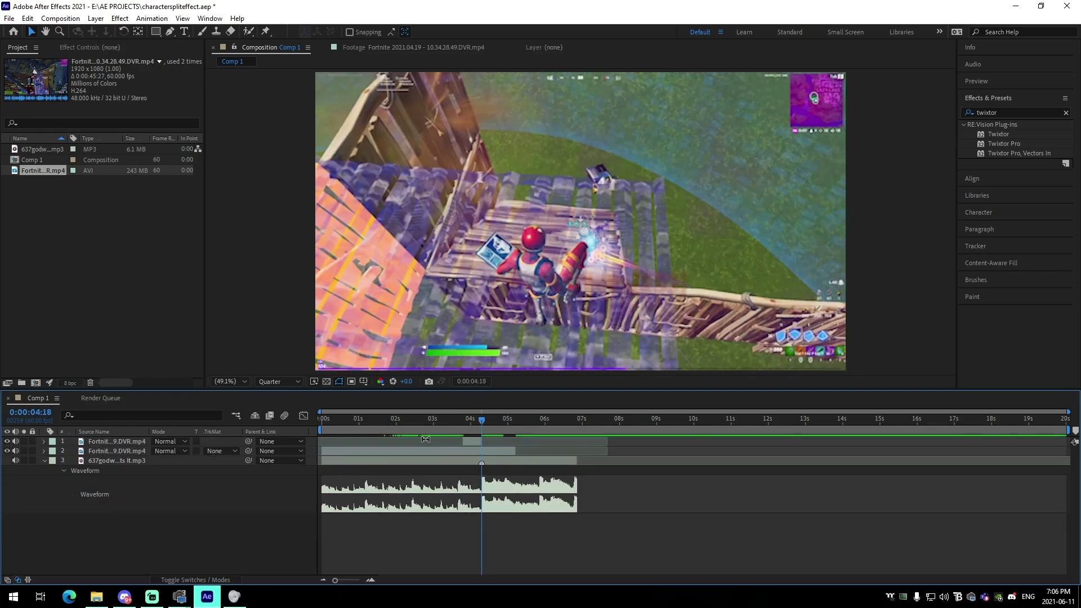
# Activate the Roto Brush tool and open the top Fortnite copy in its own layer view at its start, 0:00:03:48.
pyautogui.click(462, 432)
pyautogui.click(369, 578)
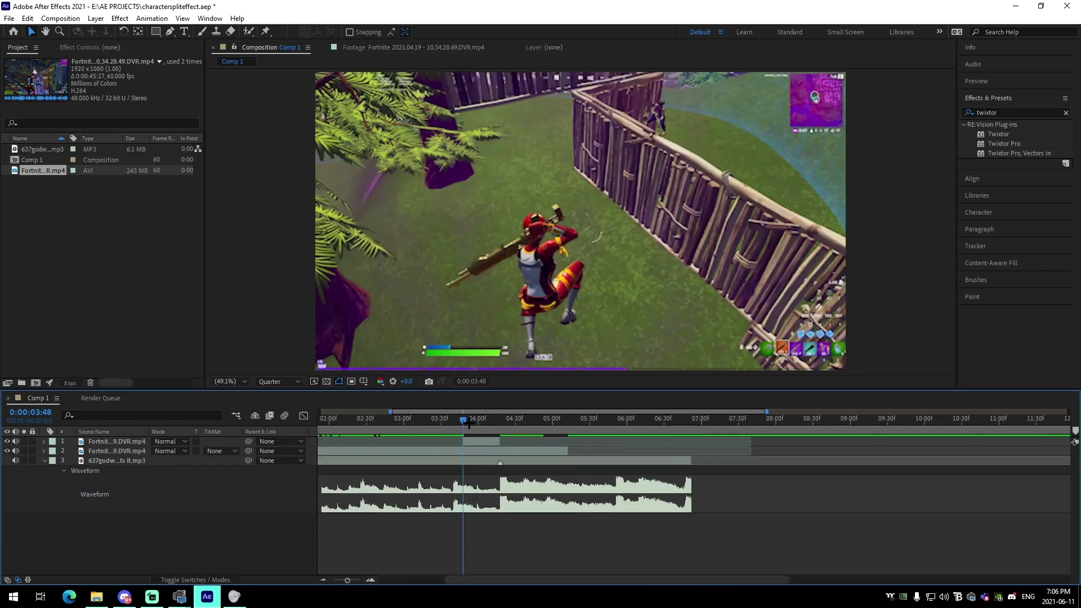
pyautogui.moveTo(463, 423); pyautogui.dragTo(508, 433)
pyautogui.click(463, 433)
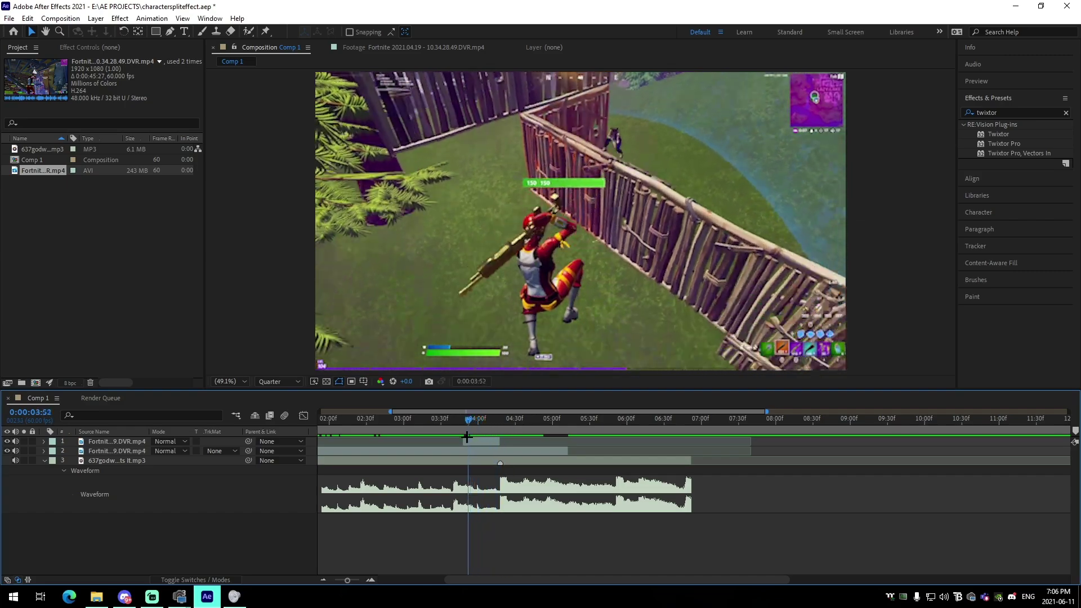
pyautogui.click(473, 444)
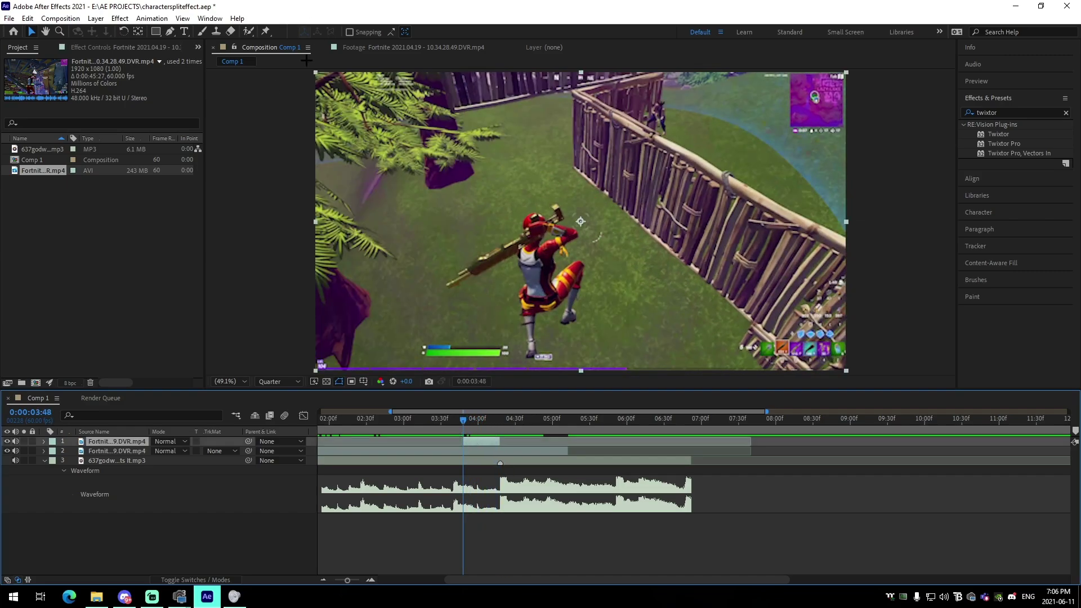
pyautogui.click(248, 31)
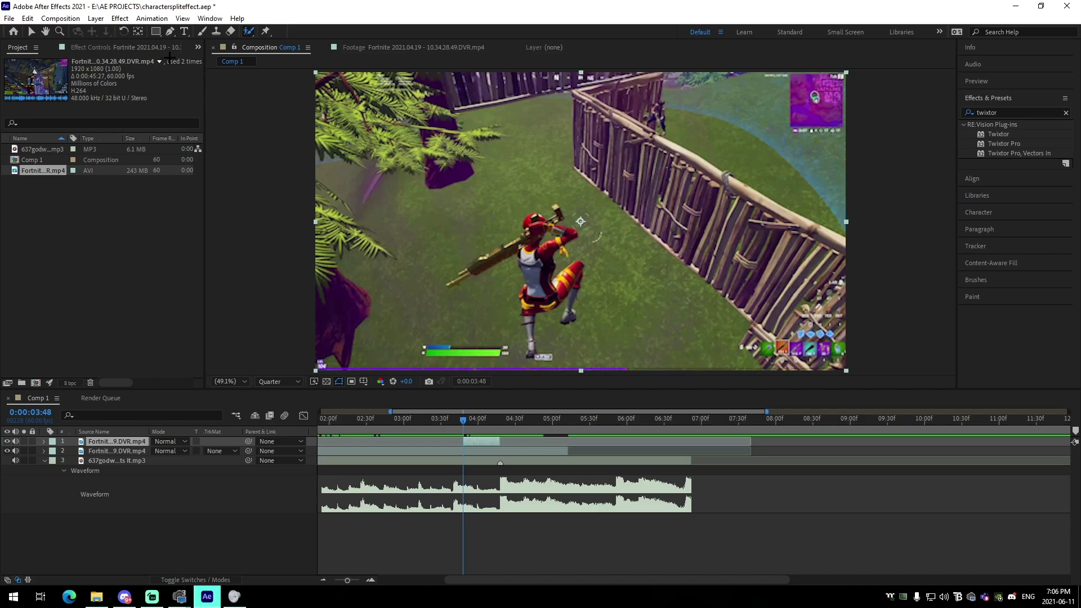
pyautogui.click(44, 441)
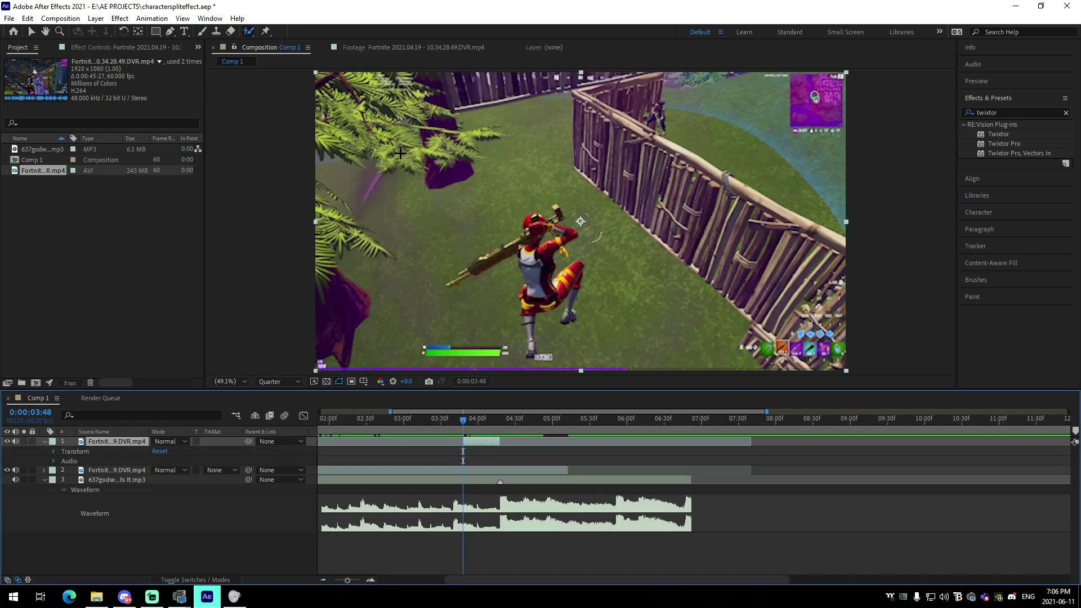
pyautogui.doubleClick(483, 442)
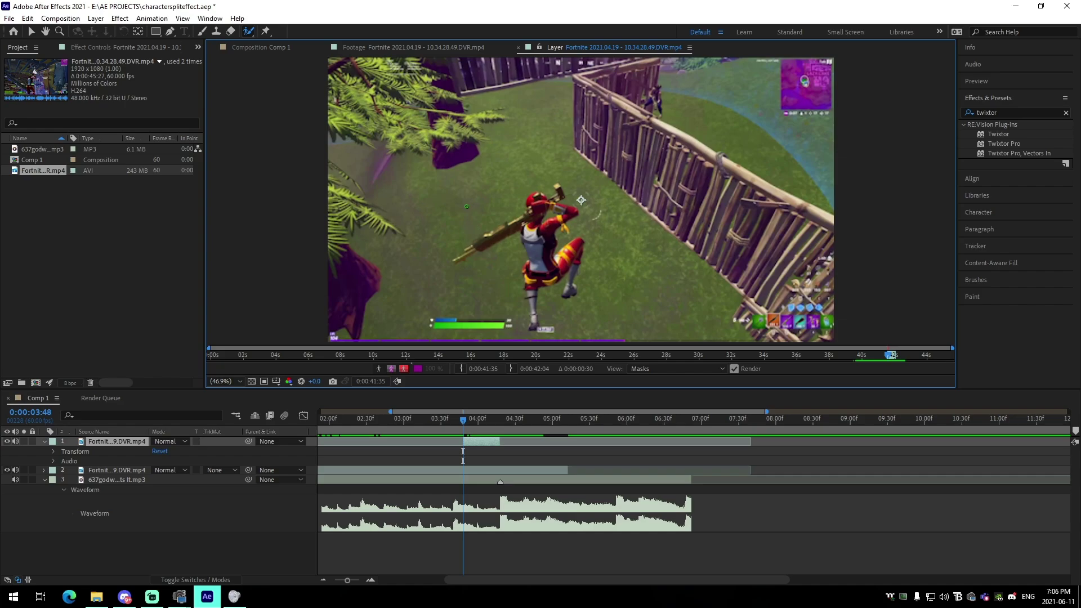
# Enlarge the Roto Brush and paint foreground strokes over the character's standing leg, torso and raised leg on the first frame.
pyautogui.moveTo(466, 206)
pyautogui.keyDown('ctrl'); pyautogui.mouseDown()
pyautogui.moveTo(561, 206)
pyautogui.moveTo(479, 206)
pyautogui.mouseUp(); pyautogui.keyUp('ctrl')
pyautogui.scroll(5, 540, 262)
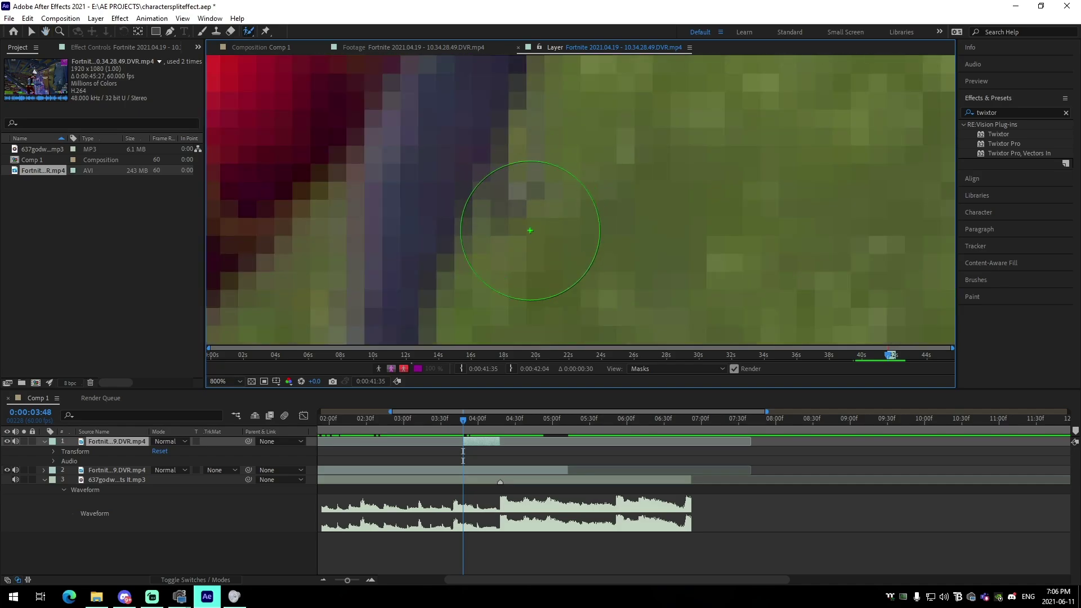
pyautogui.scroll(-4, 460, 224)
pyautogui.scroll(3, 508, 211)
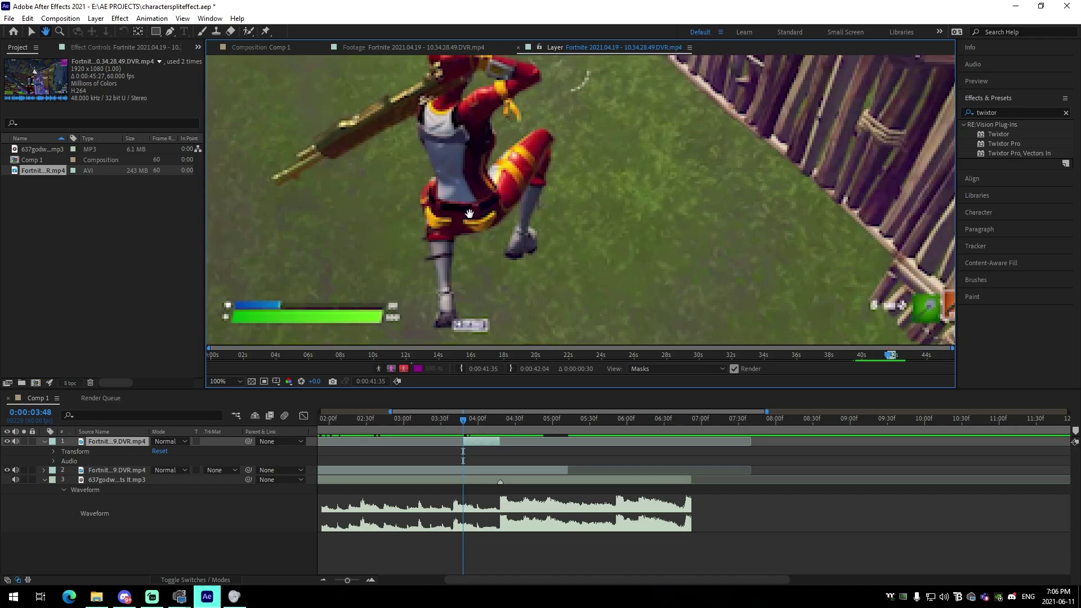
pyautogui.moveTo(438, 231); pyautogui.dragTo(439, 242)
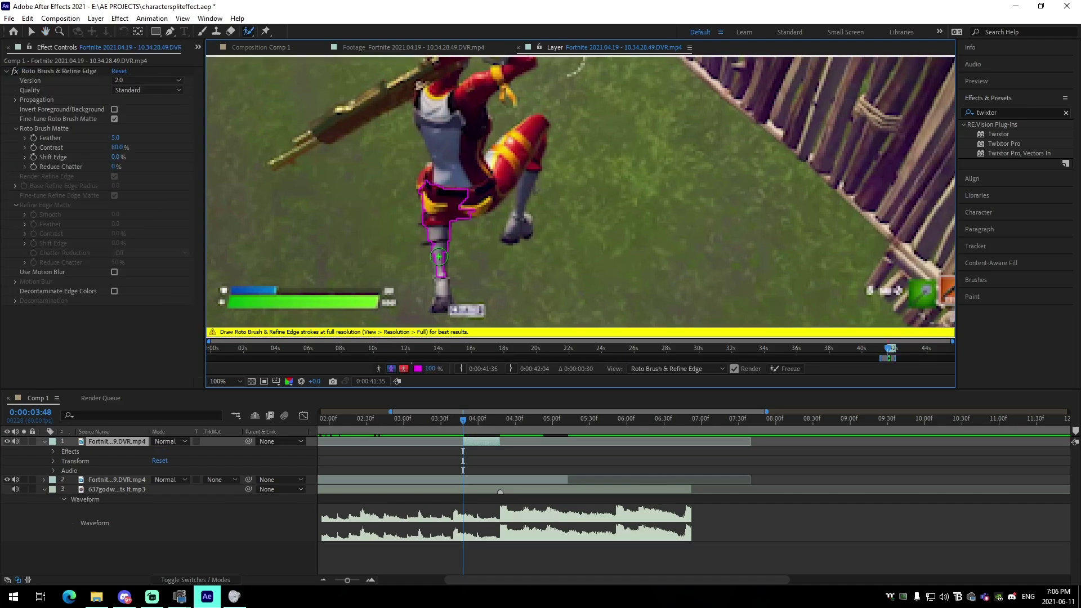
pyautogui.moveTo(436, 146); pyautogui.dragTo(433, 102)
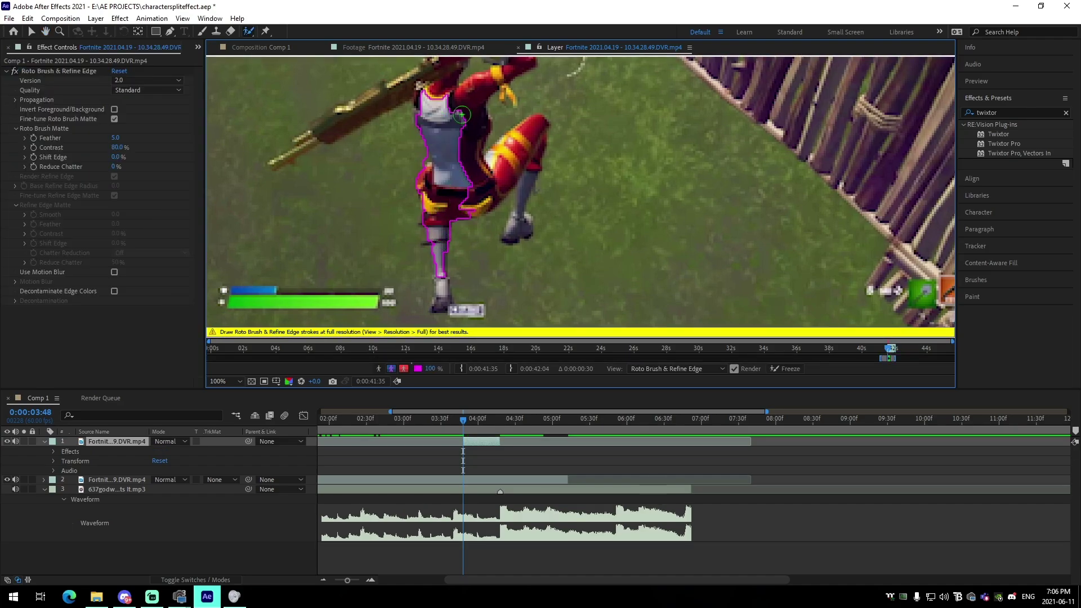
pyautogui.moveTo(491, 184)
pyautogui.mouseDown()
pyautogui.moveTo(523, 209)
pyautogui.moveTo(514, 239)
pyautogui.mouseUp()
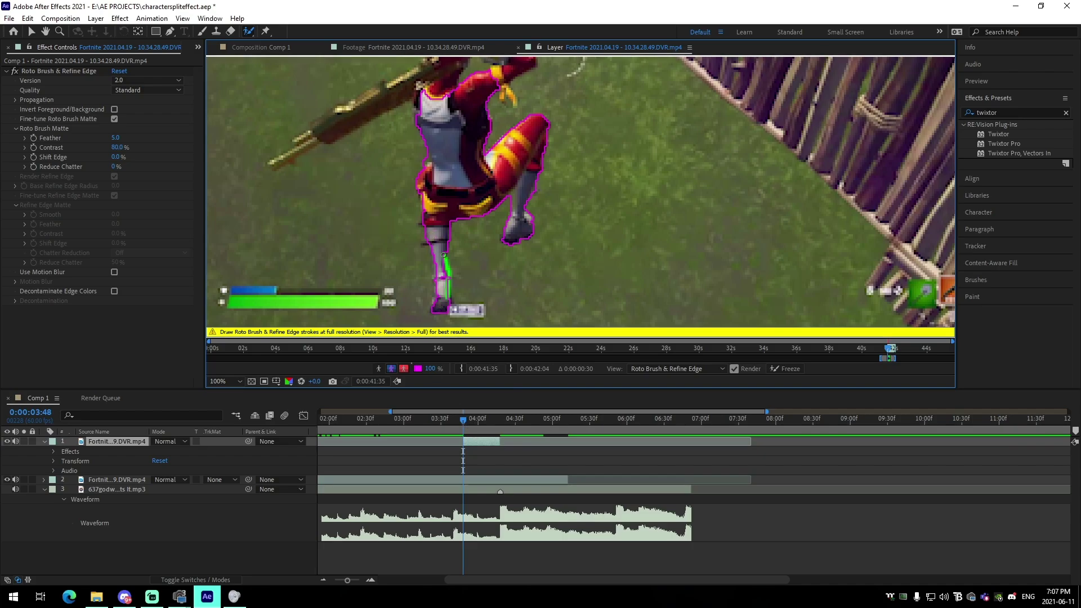
pyautogui.moveTo(444, 255); pyautogui.dragTo(438, 290)
# Add the gun on the character's back, the head and the raised arm to the Roto Brush selection.
pyautogui.moveTo(454, 118); pyautogui.dragTo(456, 186)
pyautogui.moveTo(340, 194); pyautogui.dragTo(343, 197)
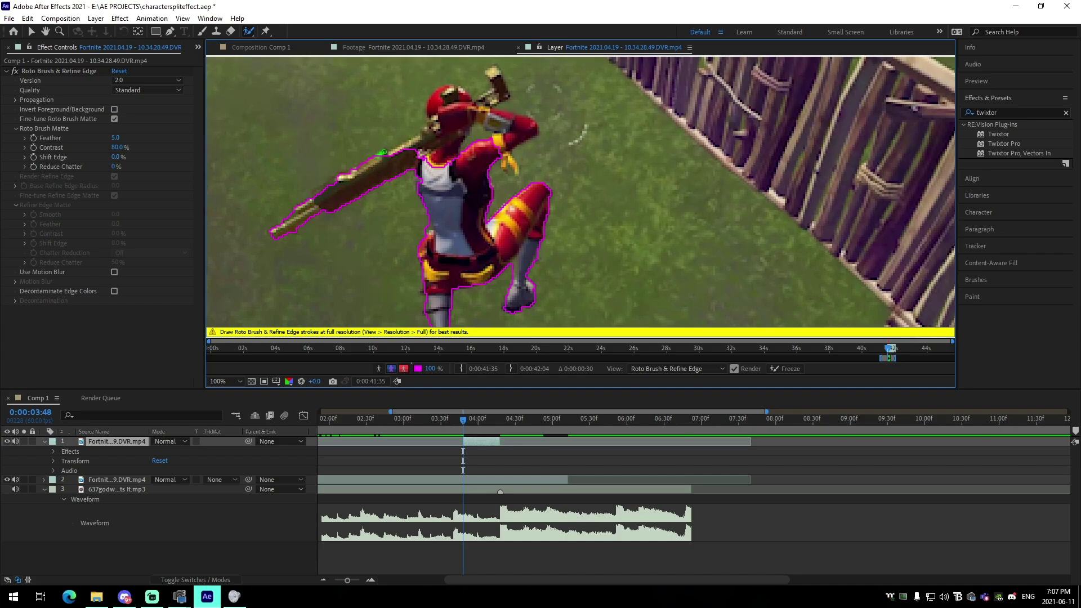
pyautogui.moveTo(317, 191); pyautogui.dragTo(313, 195)
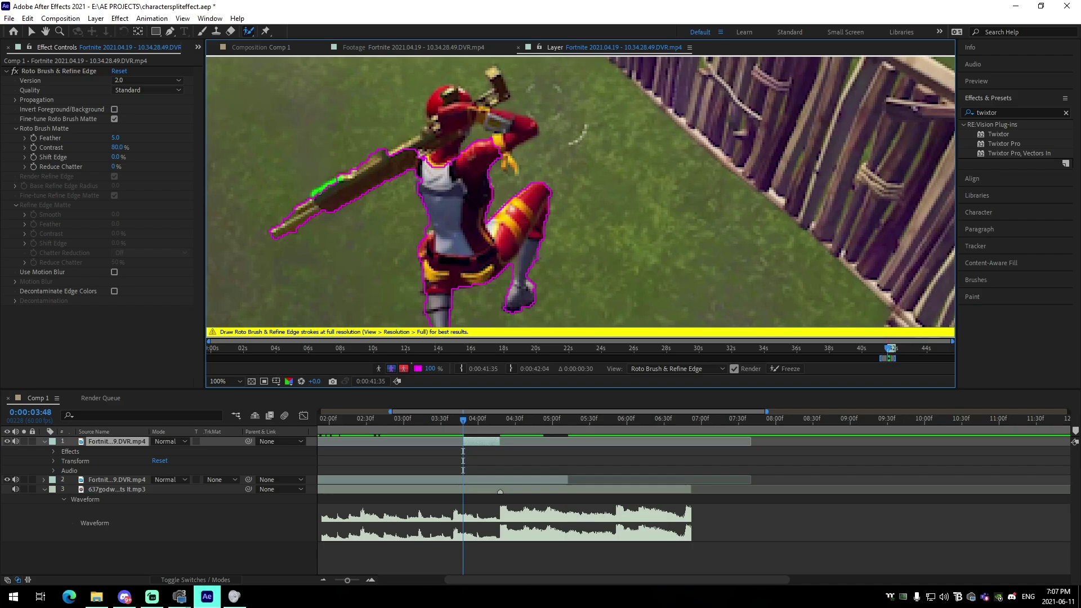
pyautogui.moveTo(412, 150); pyautogui.dragTo(450, 110)
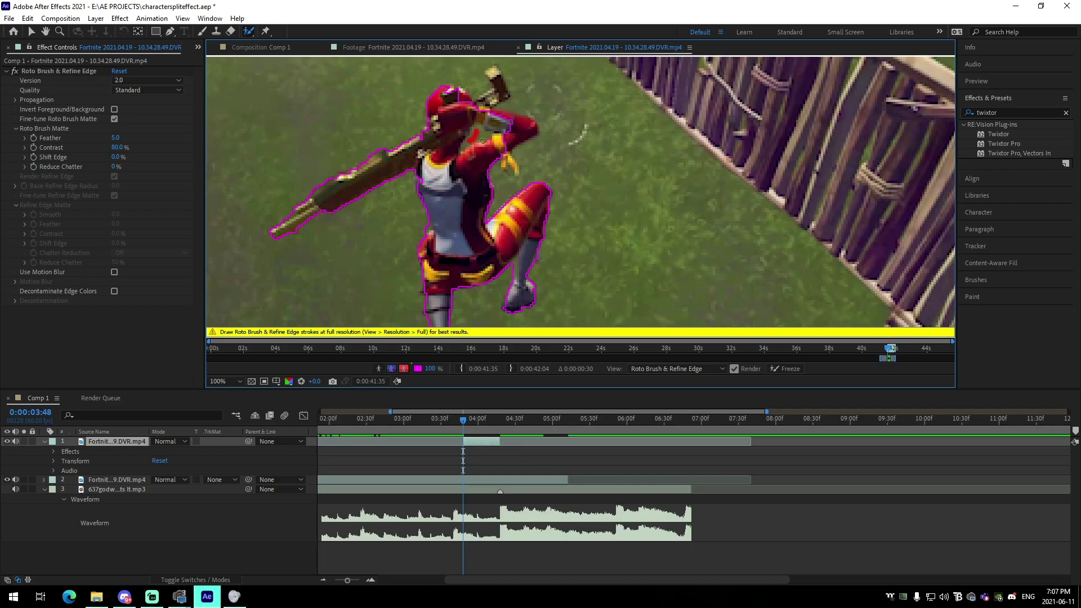
pyautogui.moveTo(509, 125)
pyautogui.mouseDown()
pyautogui.moveTo(519, 137)
pyautogui.moveTo(460, 98)
pyautogui.mouseUp()
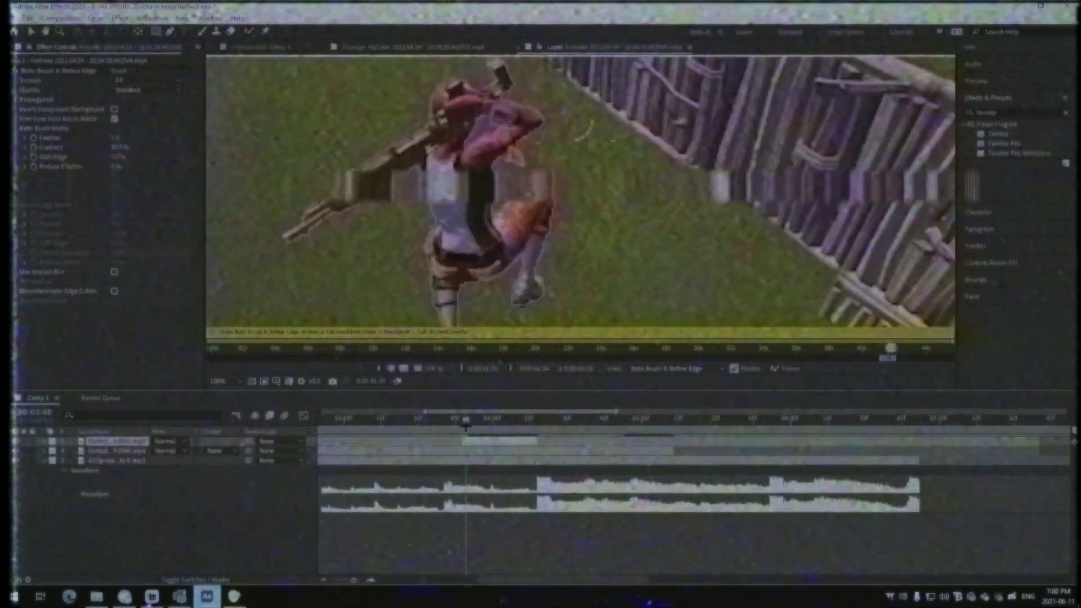
# Advance frame by frame through the top copy to propagate the Roto Brush selection of the character.
pyautogui.press('pagedown')
pyautogui.press('pagedown')
pyautogui.press('pagedown')
pyautogui.press('pagedown')
pyautogui.press('pagedown')
pyautogui.press('pagedown')
pyautogui.press('pagedown')
pyautogui.press('pagedown')
pyautogui.press('pagedown')
pyautogui.press('pagedown')
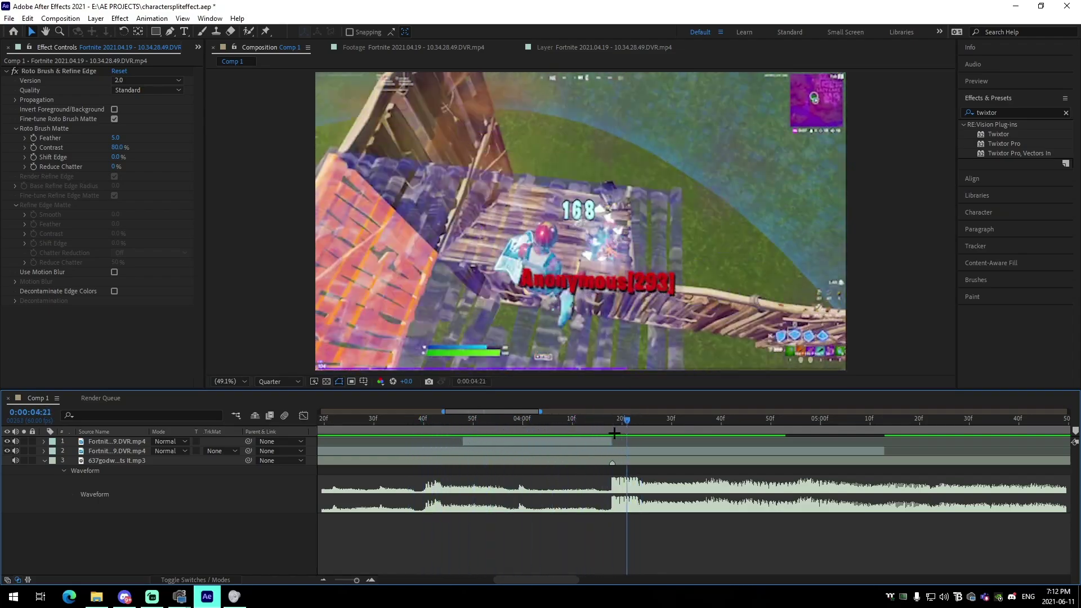
# Select both Fortnite layers at the beat drop, 0:00:04:18, and open the file chooser for applying an animation preset.
pyautogui.click(525, 439)
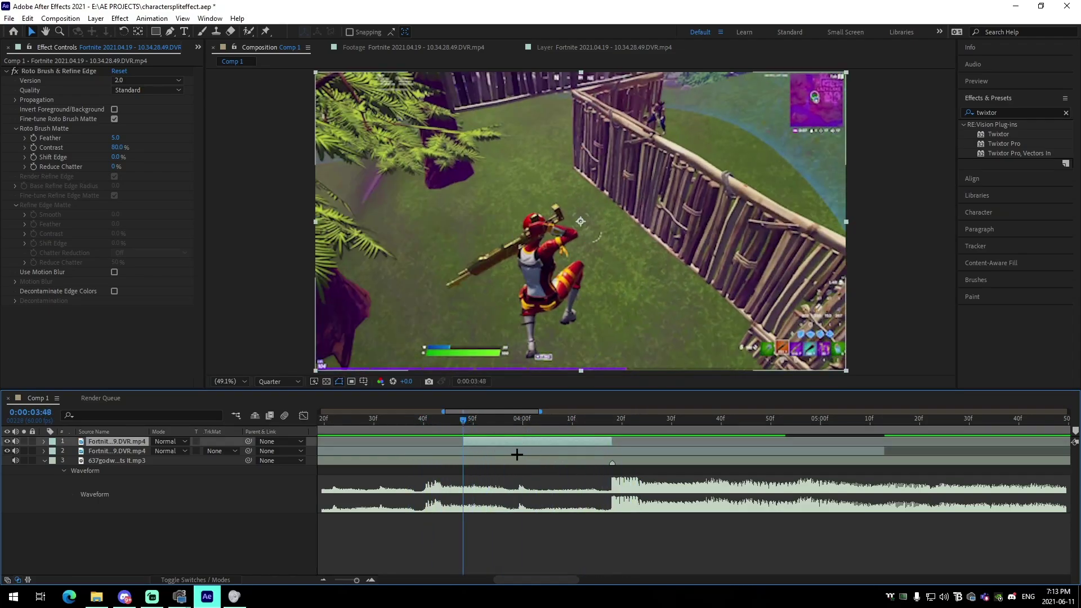
pyautogui.click(517, 451)
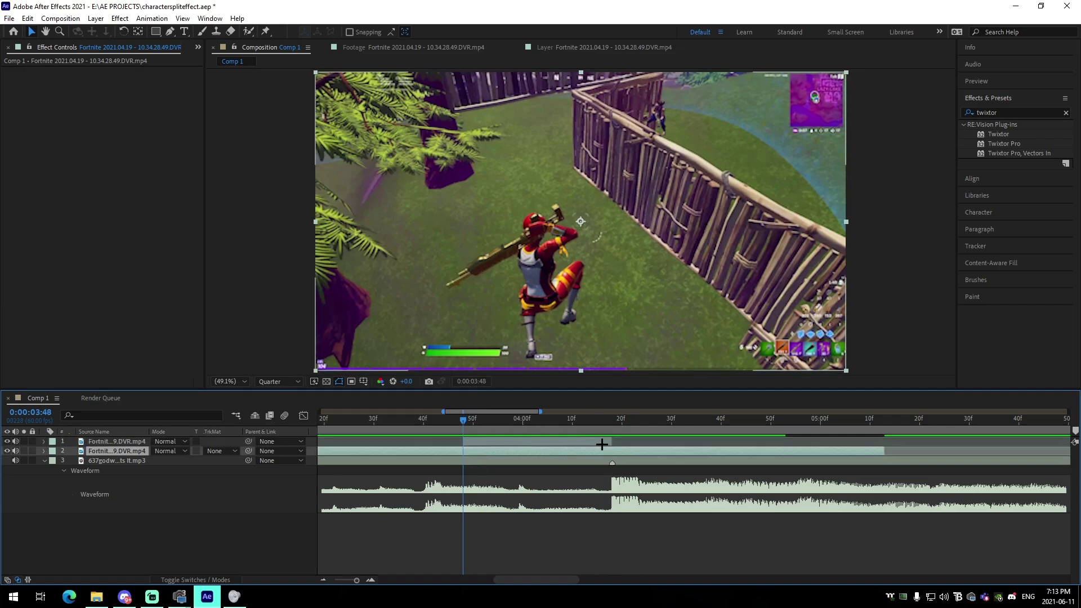
pyautogui.click(611, 430)
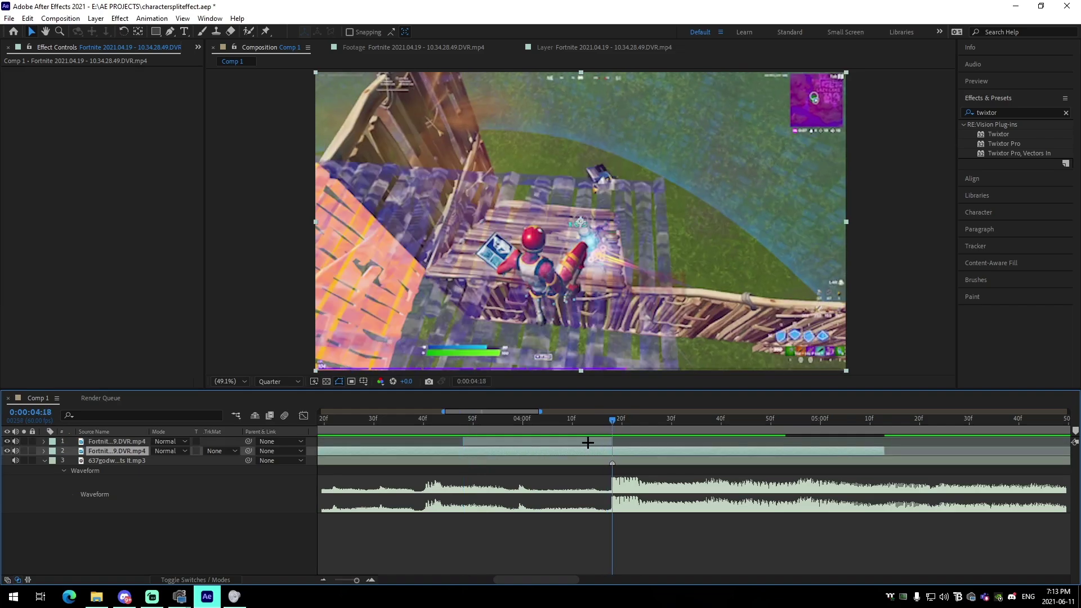
pyautogui.keyDown('shift'); pyautogui.click(587, 443); pyautogui.keyUp('shift')
pyautogui.click(152, 19)
pyautogui.click(169, 41)
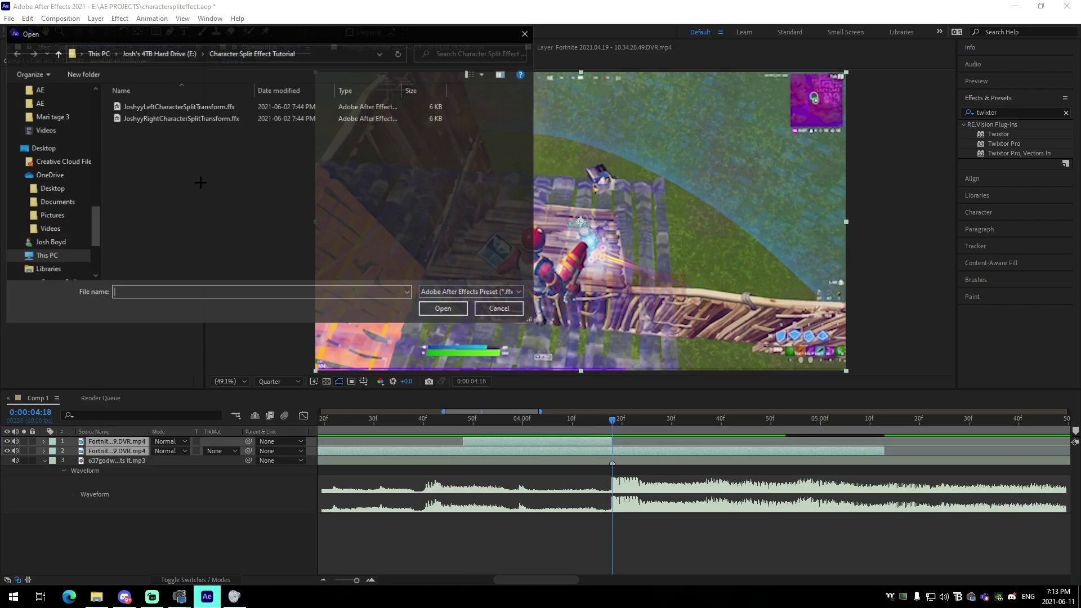
# Apply the preset godslowdownvelo.ffx from AE PRESETS > Joshyy Presets > Velo to both Fortnite layers.
pyautogui.scroll(3, 66, 201)
pyautogui.scroll(10, 66, 202)
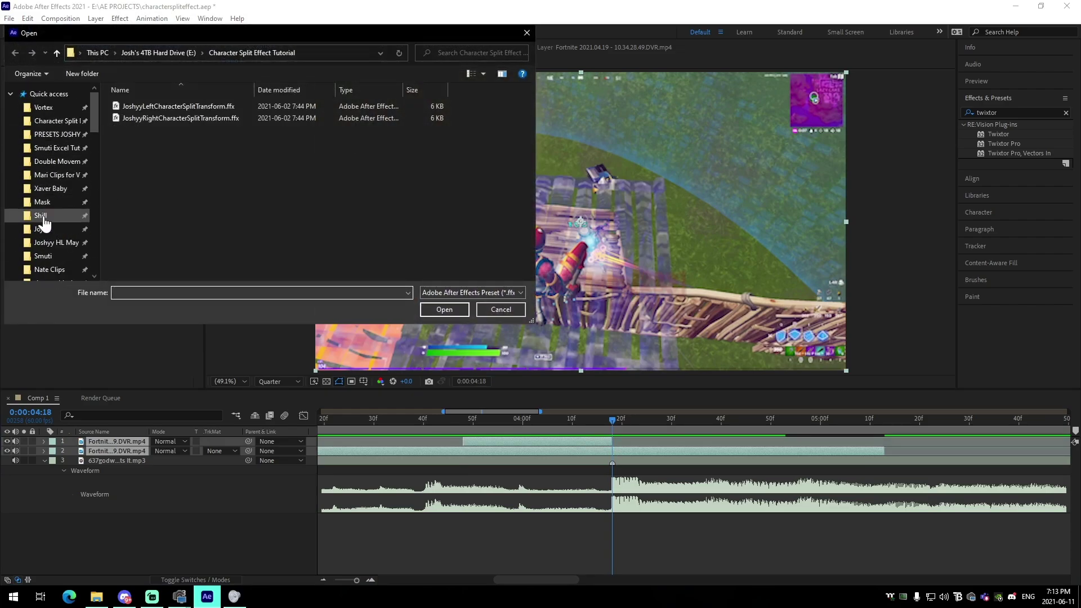
pyautogui.moveTo(97, 125); pyautogui.dragTo(96, 164)
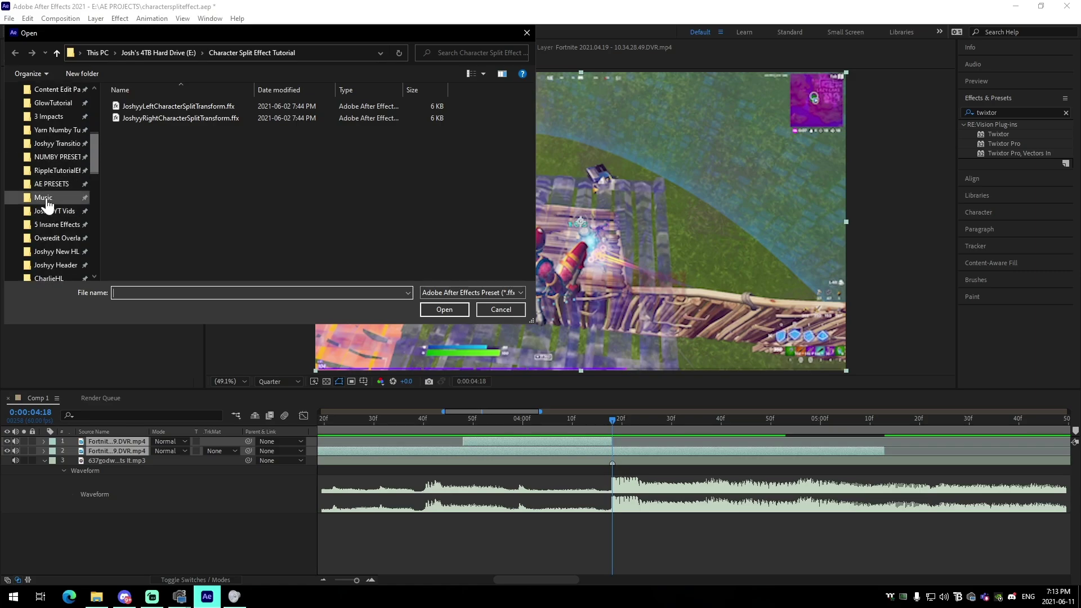
pyautogui.click(52, 183)
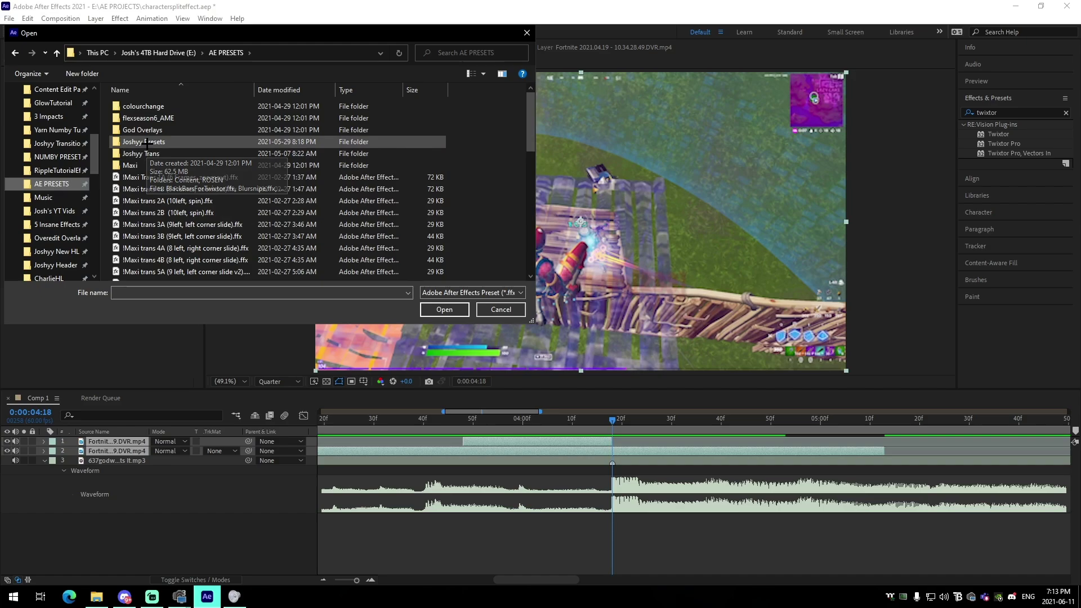
pyautogui.doubleClick(147, 143)
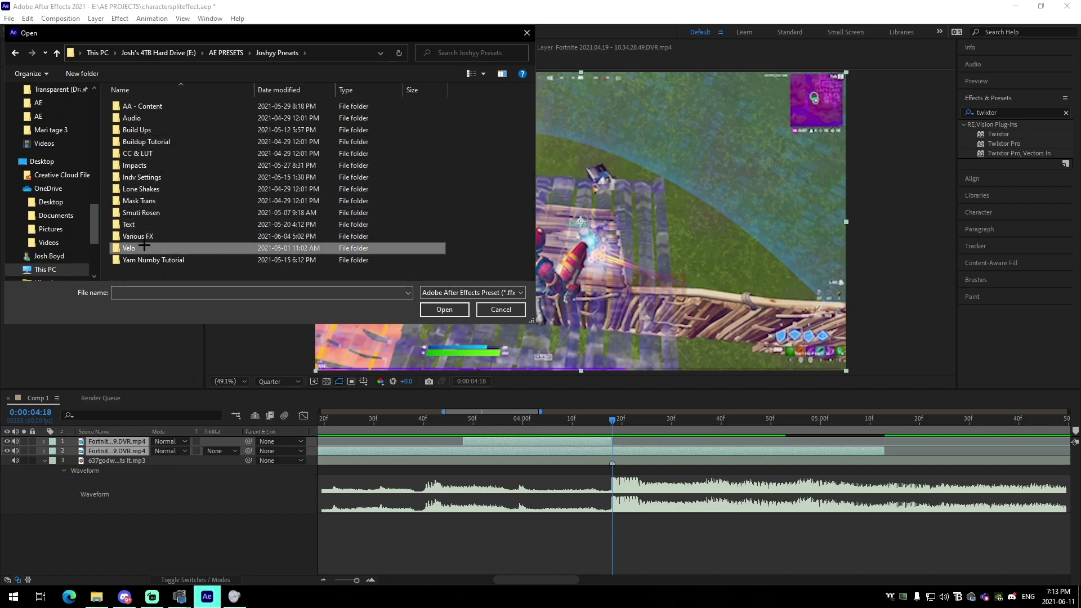
pyautogui.doubleClick(143, 243)
pyautogui.doubleClick(172, 106)
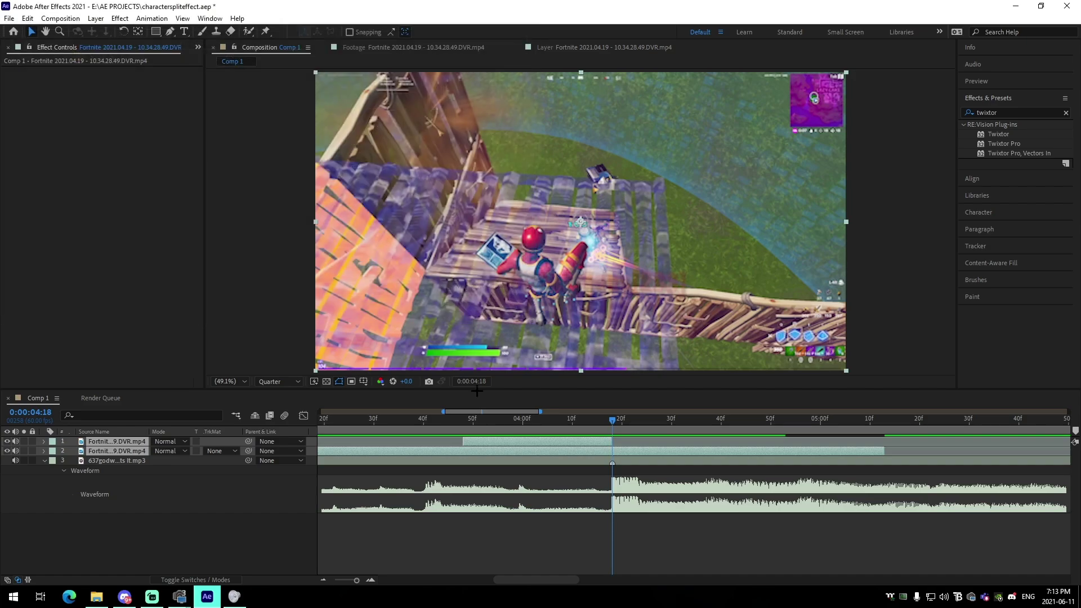
# Shift the Twixtor Pro keyframes of both layers earlier so the speed ramp lines up with the beat-drop marker at 0:00:04:18.
pyautogui.moveTo(613, 470); pyautogui.dragTo(529, 479)
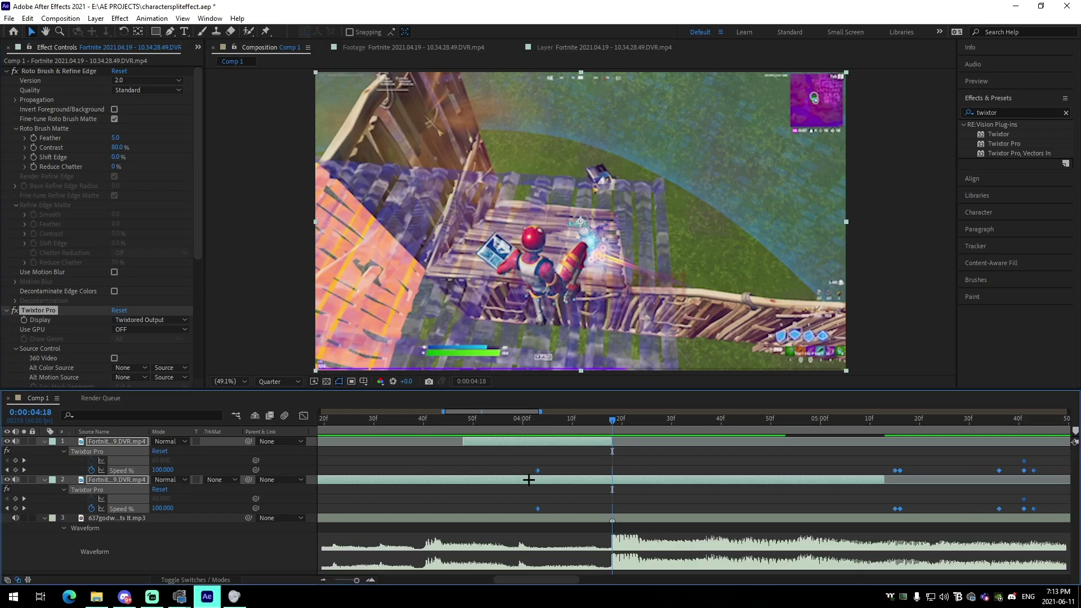
pyautogui.click(324, 580)
pyautogui.click(324, 579)
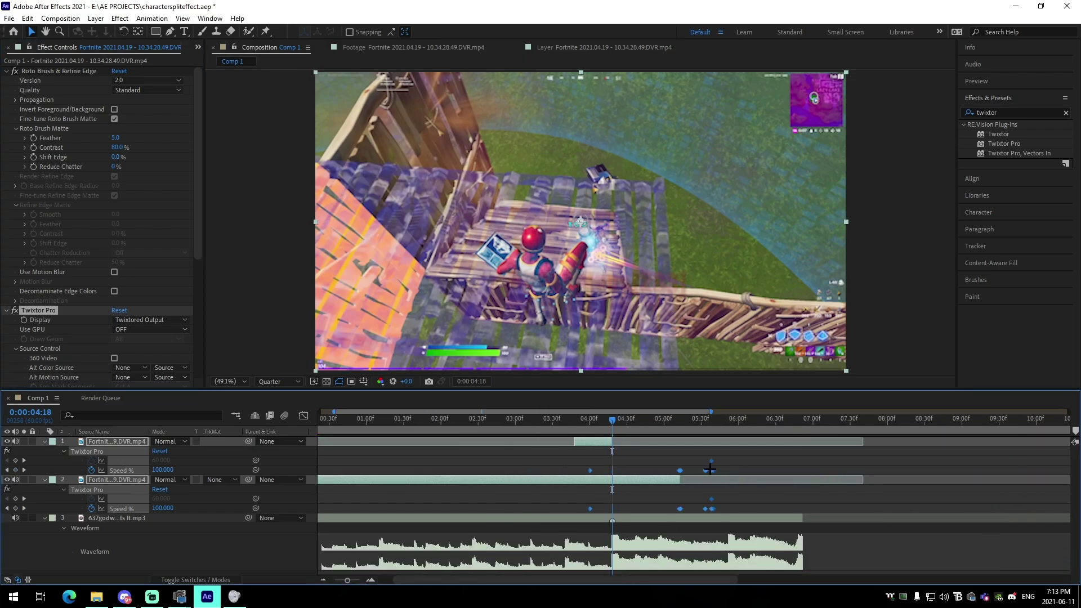
pyautogui.moveTo(709, 469); pyautogui.dragTo(610, 480)
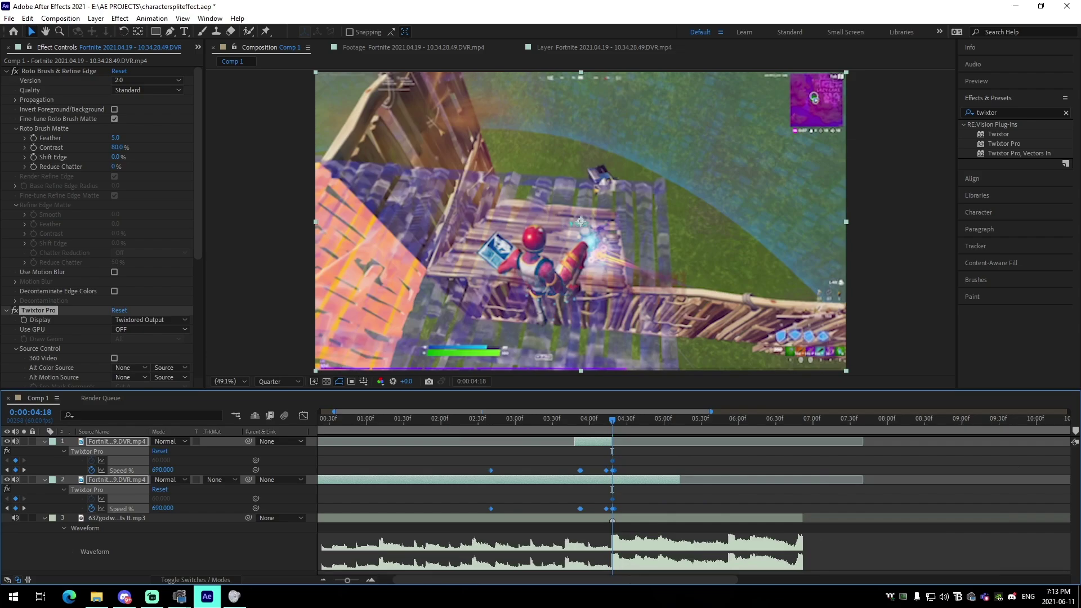
pyautogui.press('=')
pyautogui.press('=')
# Play back the speed ramp from 0:00:03:34 through the beat drop.
pyautogui.moveTo(491, 431); pyautogui.dragTo(394, 445)
pyautogui.press('space')
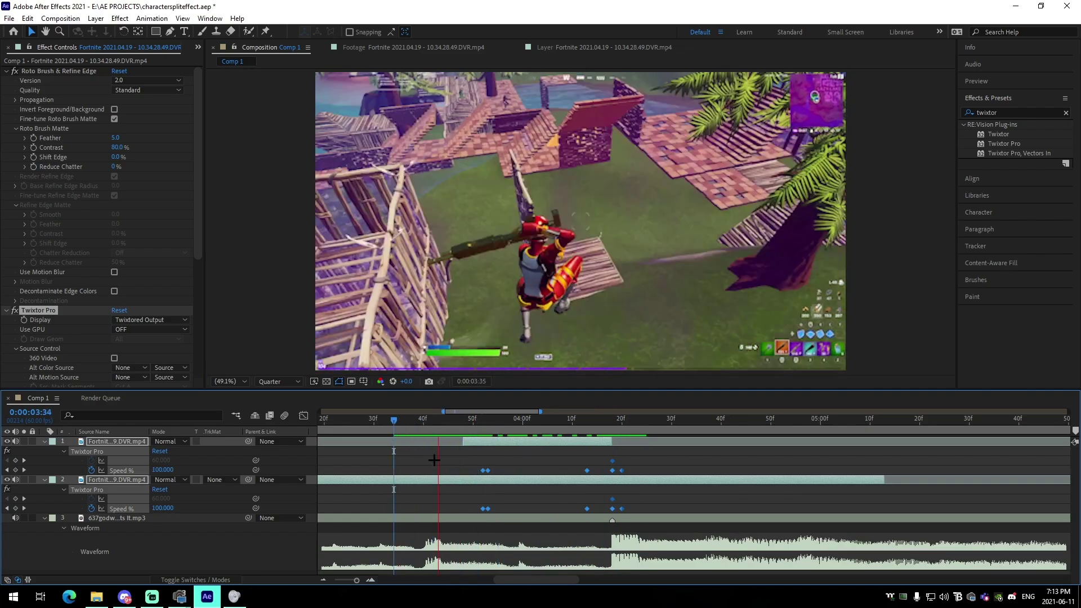
pyautogui.click(468, 427)
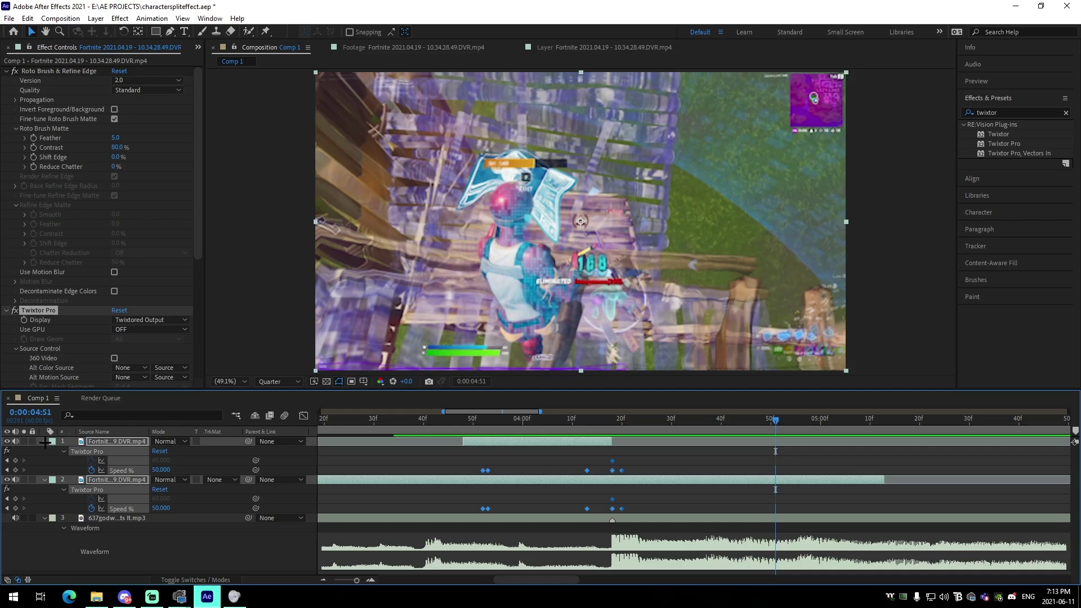
# Collapse the Fortnite layers' properties and duplicate the rotoscoped top layer twice.
pyautogui.click(45, 442)
pyautogui.click(324, 579)
pyautogui.click(441, 552)
pyautogui.moveTo(708, 510); pyautogui.dragTo(609, 523)
pyautogui.click(572, 443)
pyautogui.hotkey('ctrl', 'd')
pyautogui.hotkey('ctrl', 'd')
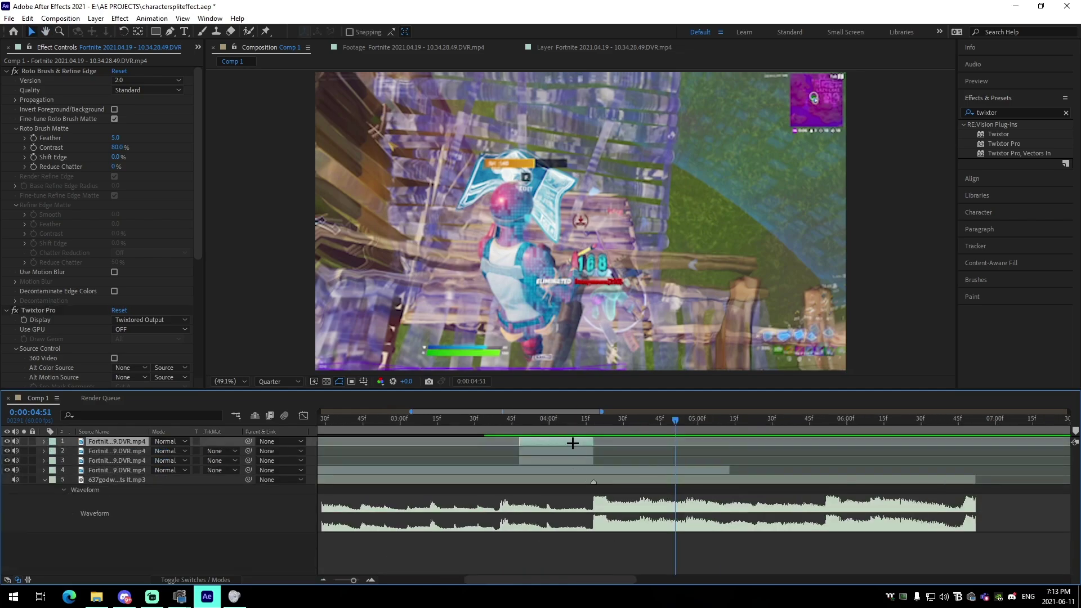
# Apply JoshyyLeftCharacterSplitTransform.ffx from the Character Split Effect Tutorial folder to the third Fortnite layer at its start, 0:00:03:48.
pyautogui.click(548, 427)
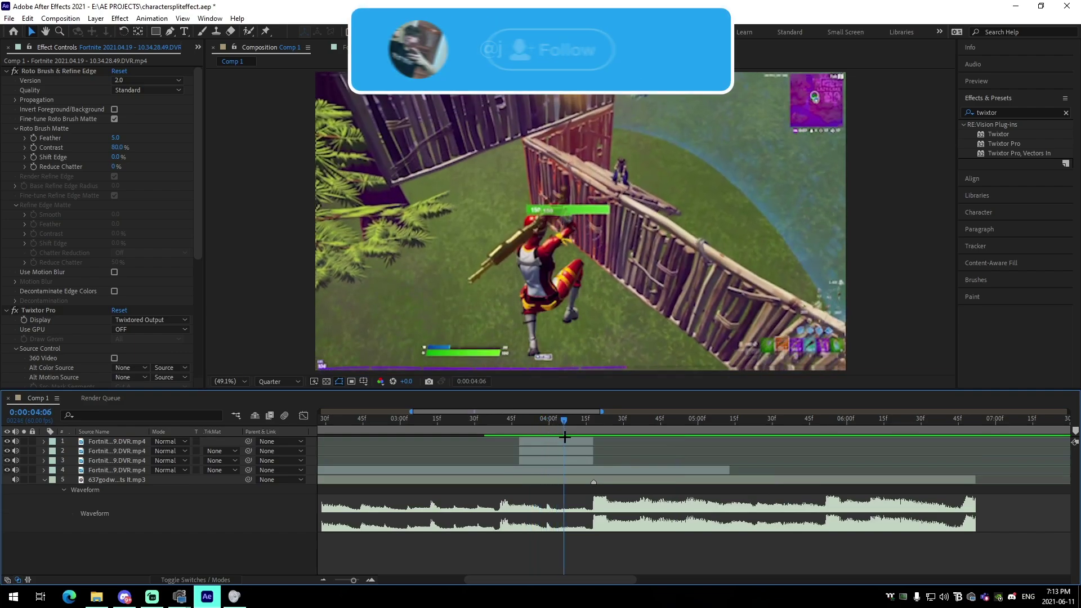
pyautogui.click(565, 451)
pyautogui.press('i')
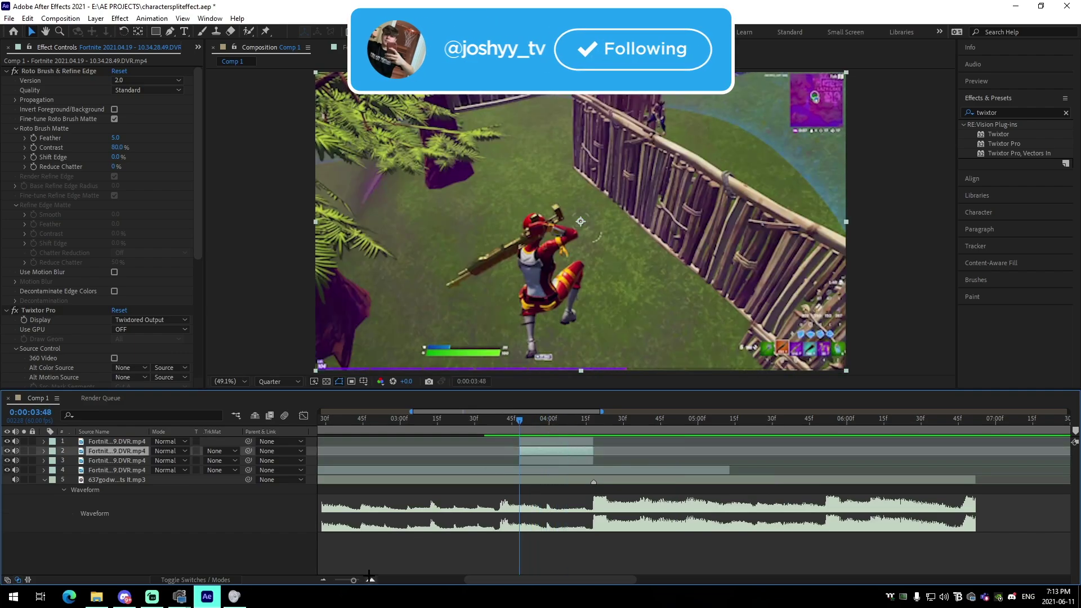
pyautogui.click(552, 460)
pyautogui.press('=')
pyautogui.click(164, 19)
pyautogui.click(176, 43)
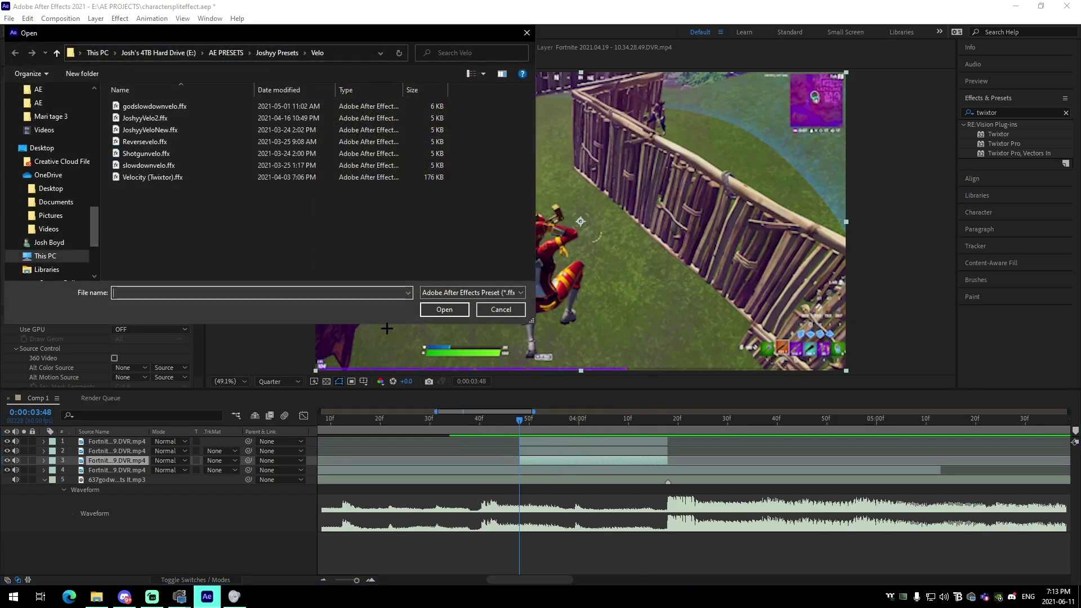
pyautogui.moveTo(92, 235); pyautogui.dragTo(79, 94)
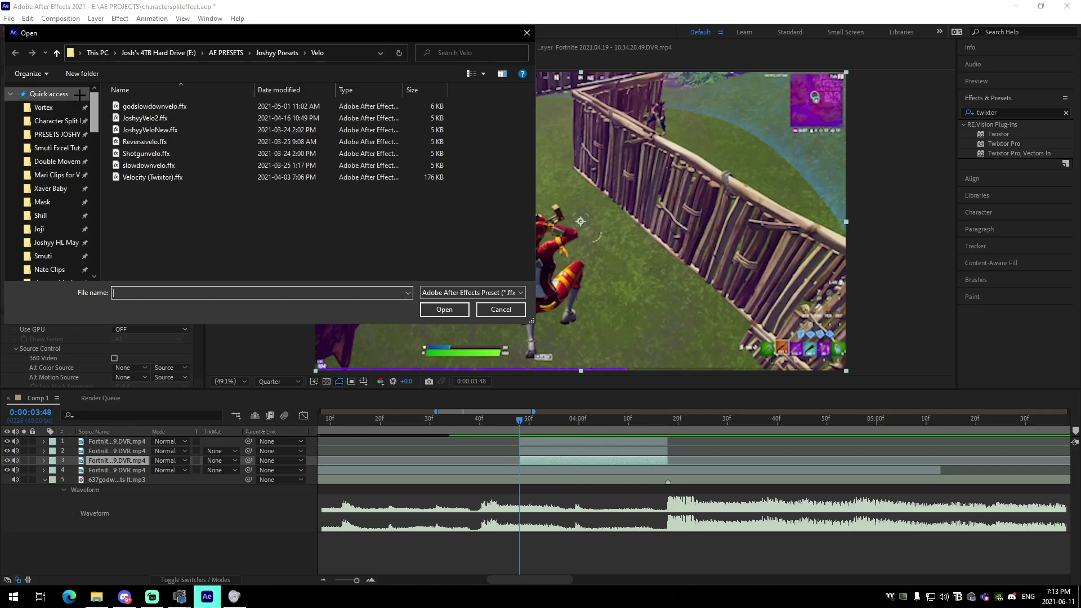
pyautogui.click(60, 122)
pyautogui.click(148, 106)
pyautogui.click(444, 309)
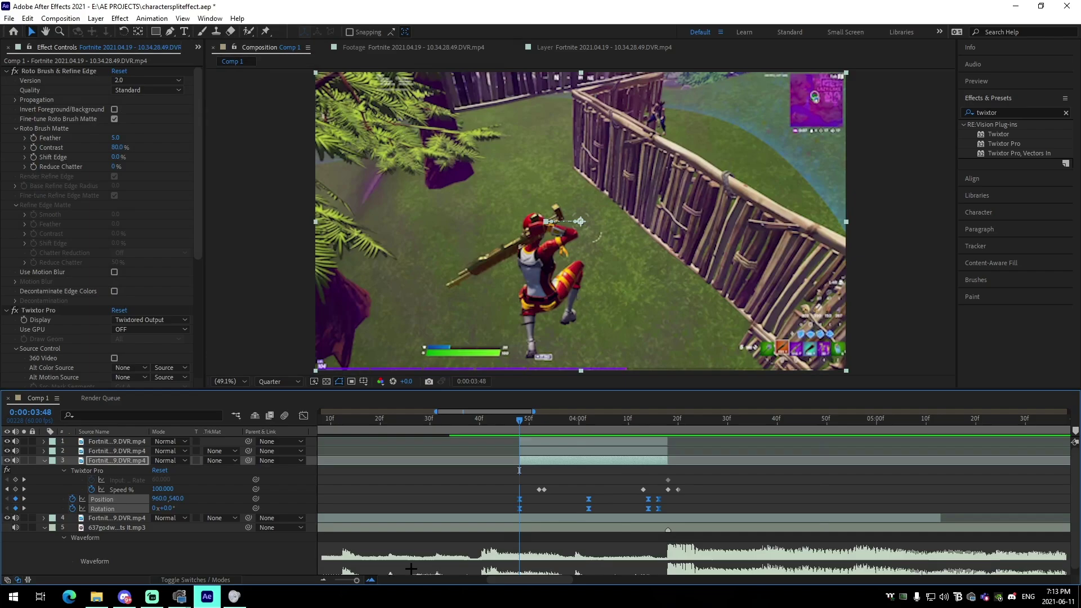
# Shift the third layer's Position and Rotation keyframes two frames so the last pair sits on the beat-drop marker at 0:00:04:18.
pyautogui.press('=')
pyautogui.moveTo(680, 490); pyautogui.dragTo(563, 485)
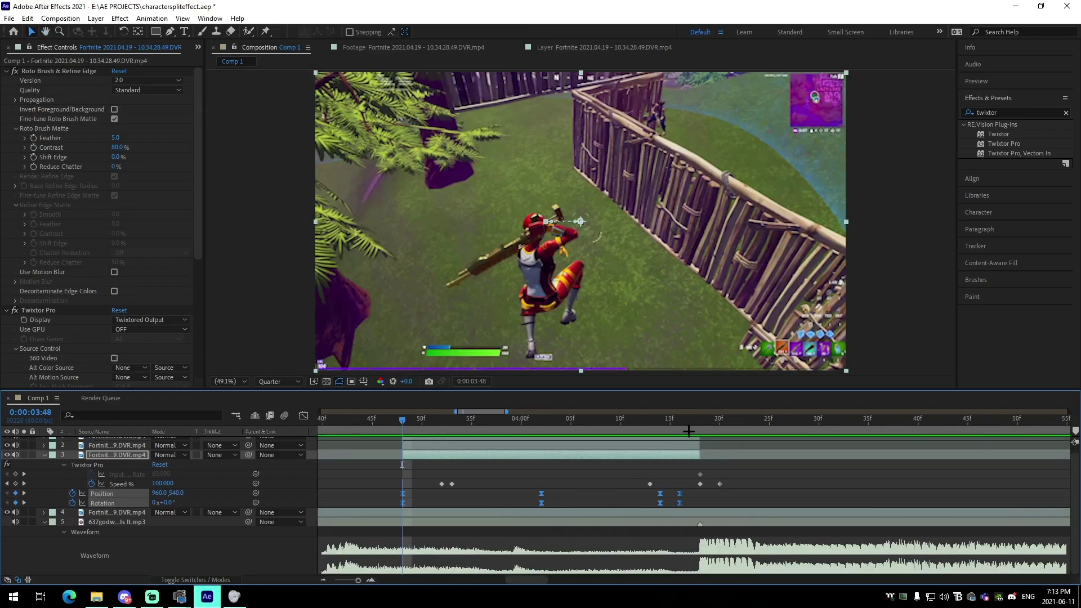
pyautogui.click(699, 432)
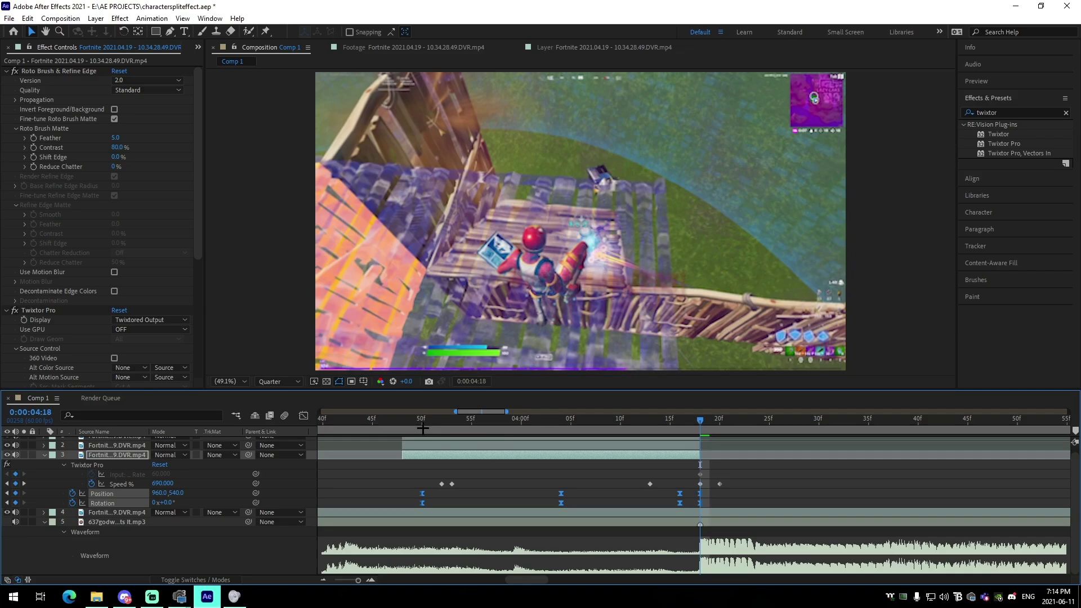
# Apply JoshyyRightCharacterSplitTransform.ffx to the second Fortnite layer at 0:00:03:50, aligned with the third layer's first Position keyframe.
pyautogui.moveTo(422, 429); pyautogui.dragTo(423, 467)
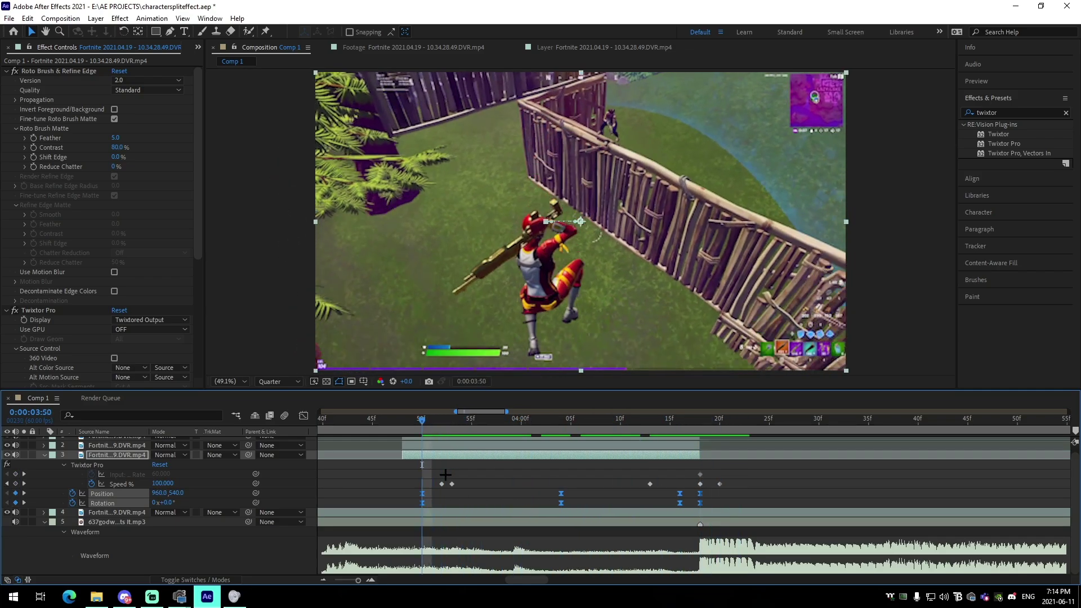
pyautogui.click(432, 442)
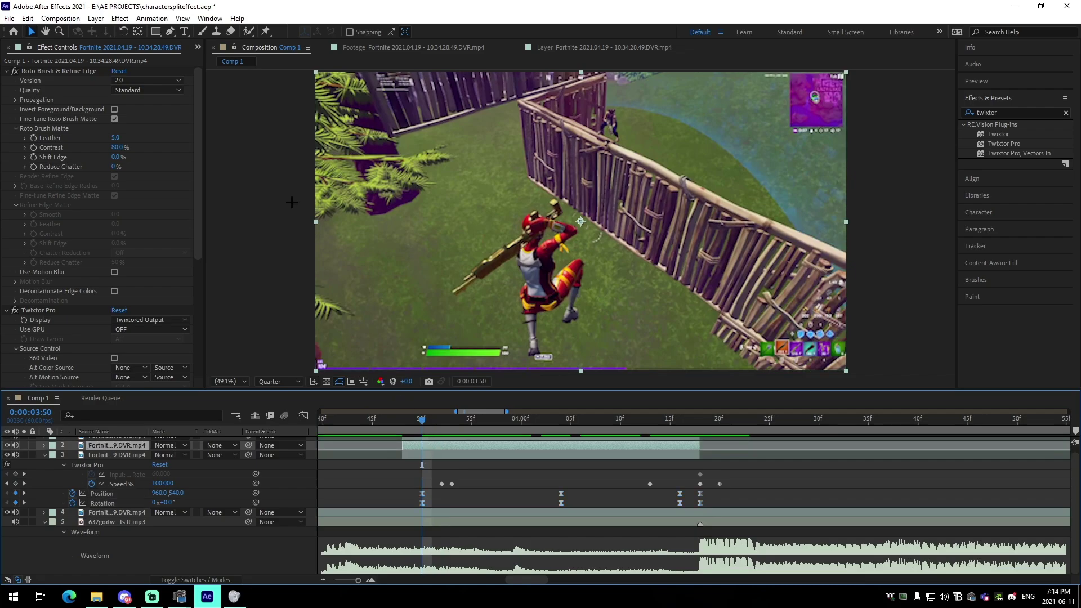
pyautogui.click(148, 18)
pyautogui.click(191, 43)
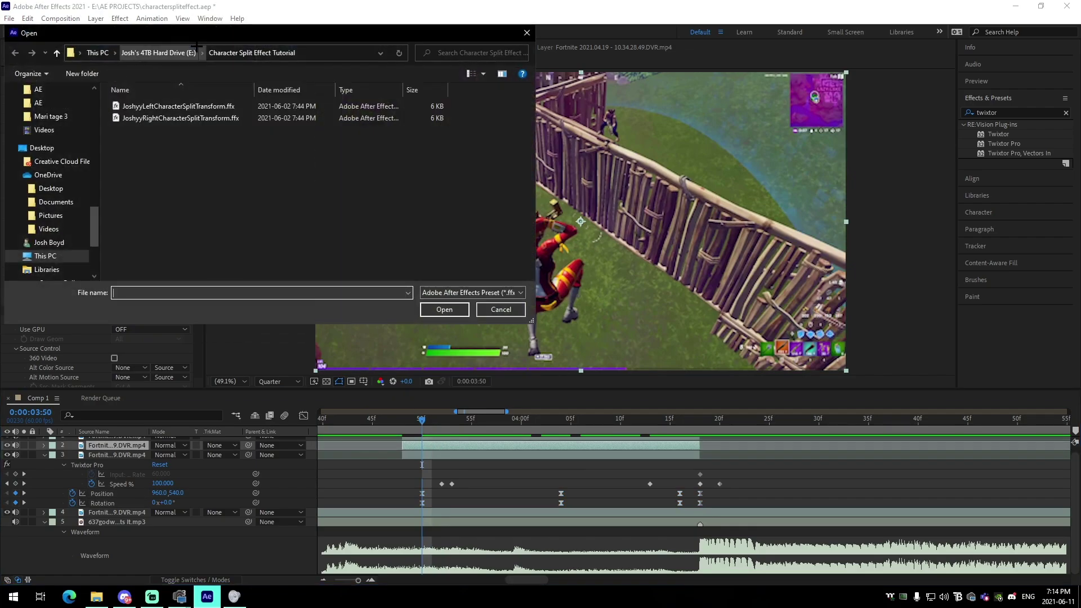
pyautogui.click(169, 118)
pyautogui.click(444, 309)
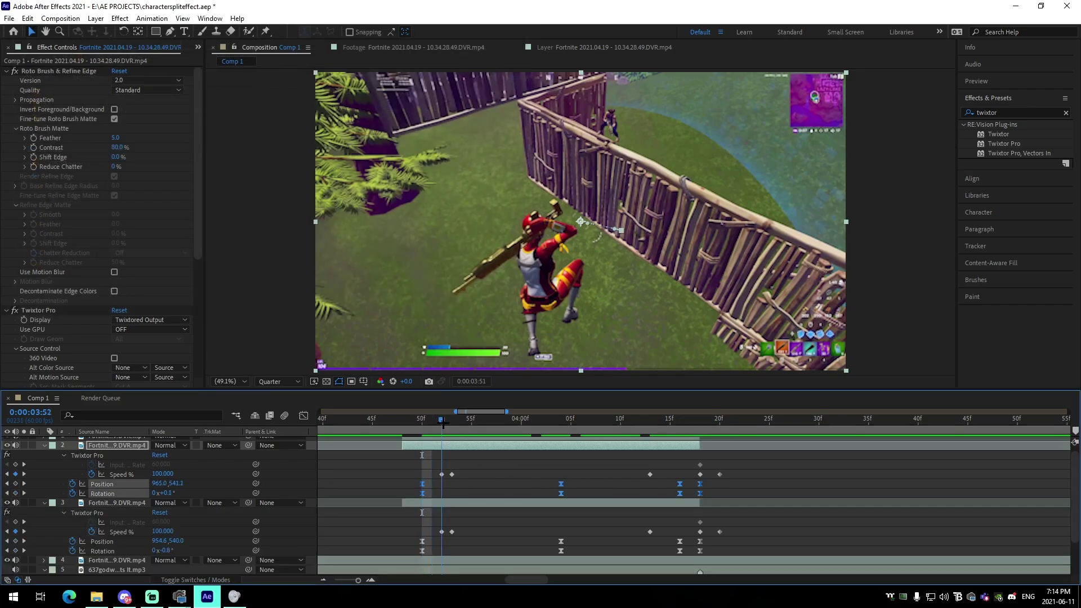
# Play back the character split from 0:00:03:30, then collapse the properties of the second and third Fortnite layers.
pyautogui.moveTo(442, 423); pyautogui.dragTo(304, 436)
pyautogui.press('space')
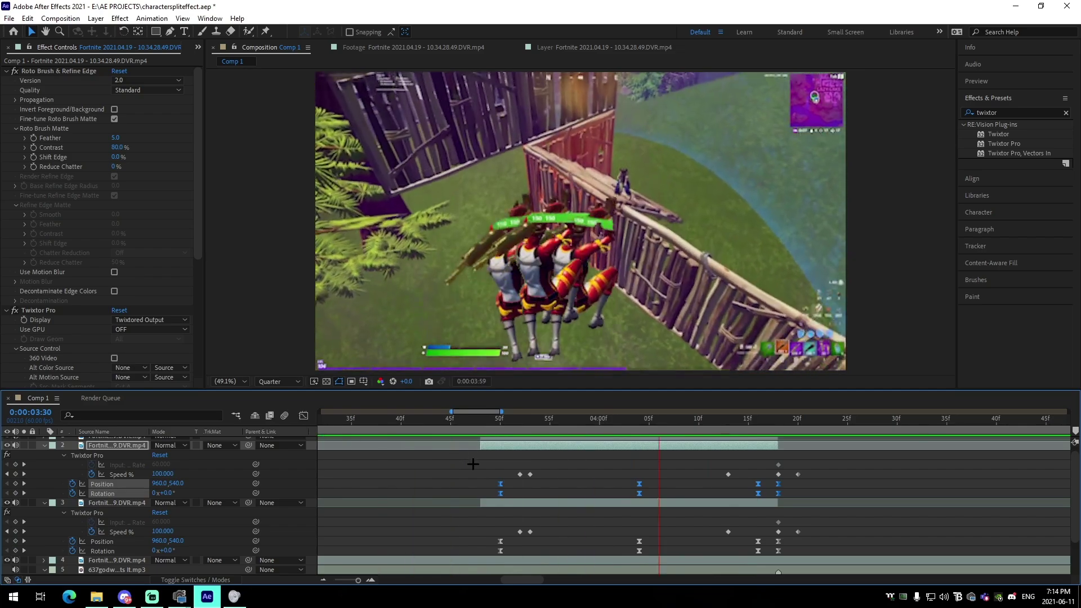
pyautogui.click(324, 578)
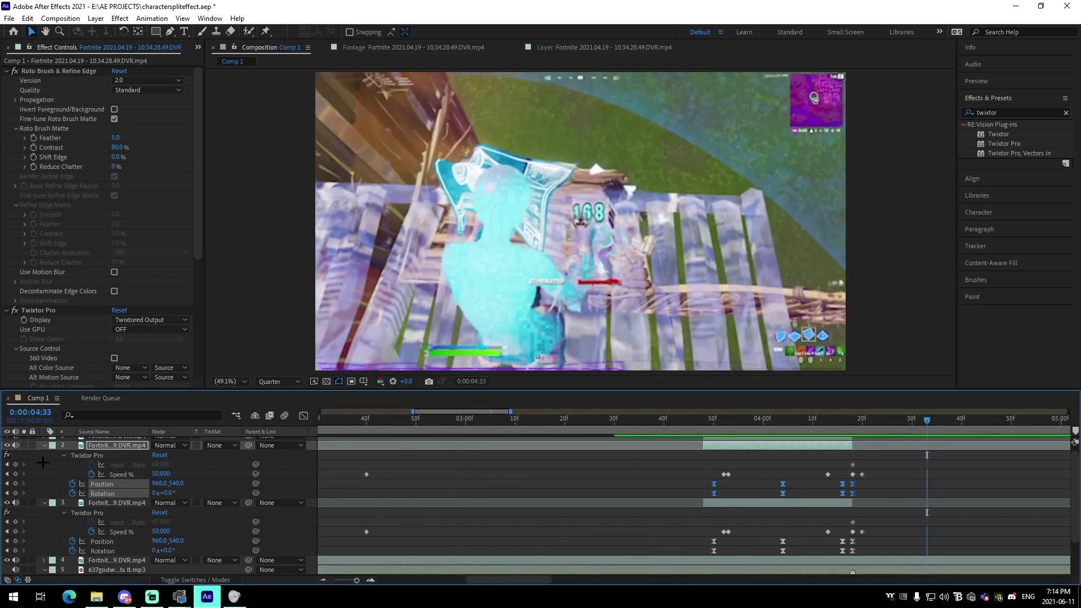
pyautogui.press('l')
pyautogui.press('l')
pyautogui.click(324, 580)
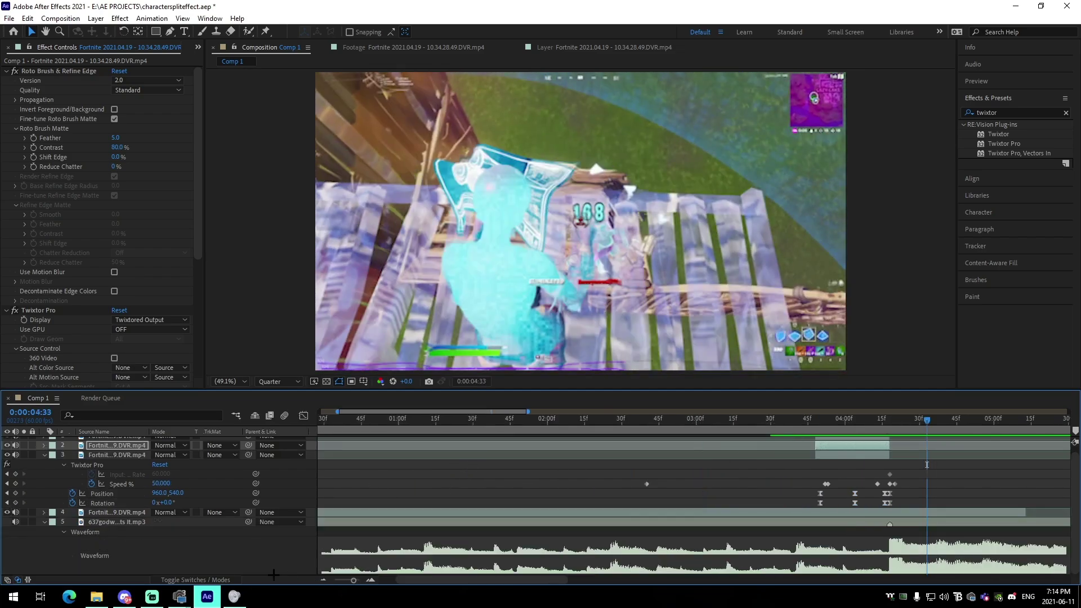
pyautogui.click(44, 455)
pyautogui.click(325, 580)
pyautogui.click(596, 543)
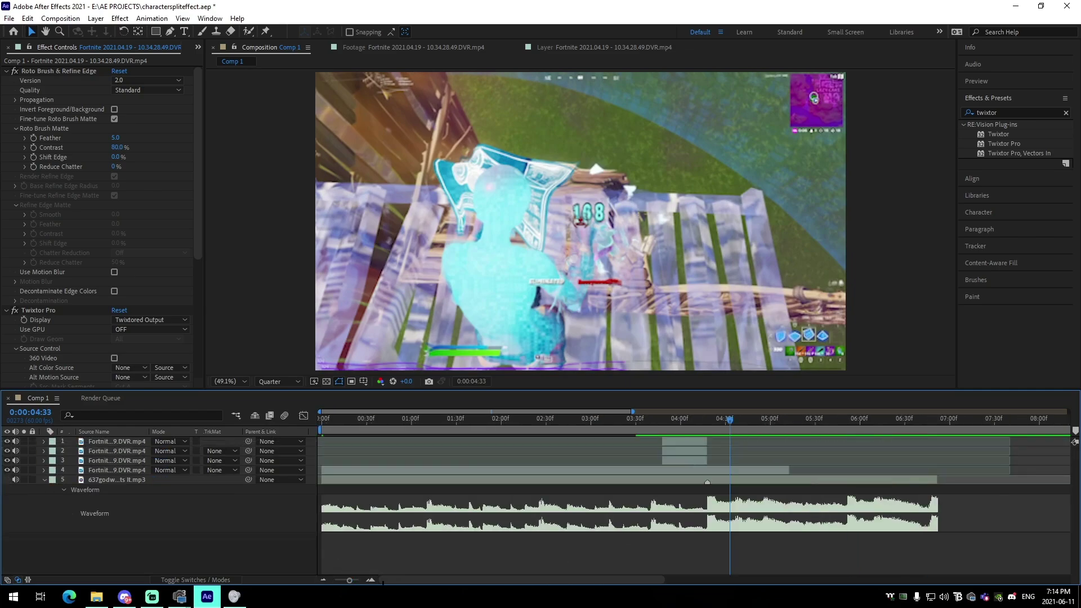
# Examine the character split between 0:00:03:52 and 0:00:04:07 and the second layer's keyframes.
pyautogui.click(324, 580)
pyautogui.moveTo(488, 425); pyautogui.dragTo(572, 437)
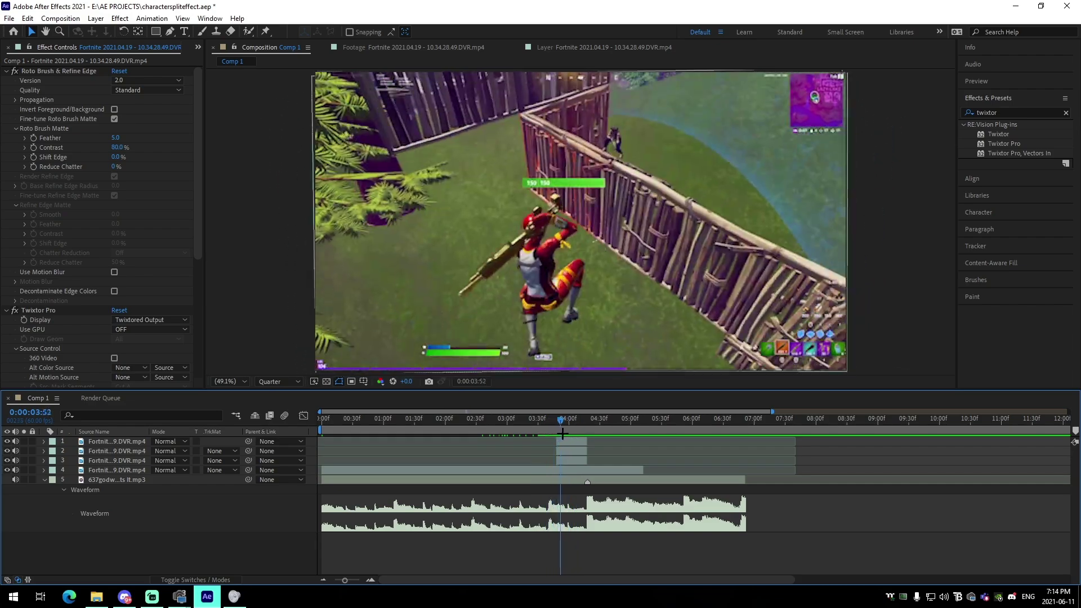
pyautogui.moveTo(573, 433)
pyautogui.mouseDown()
pyautogui.moveTo(618, 427)
pyautogui.moveTo(575, 427)
pyautogui.mouseUp()
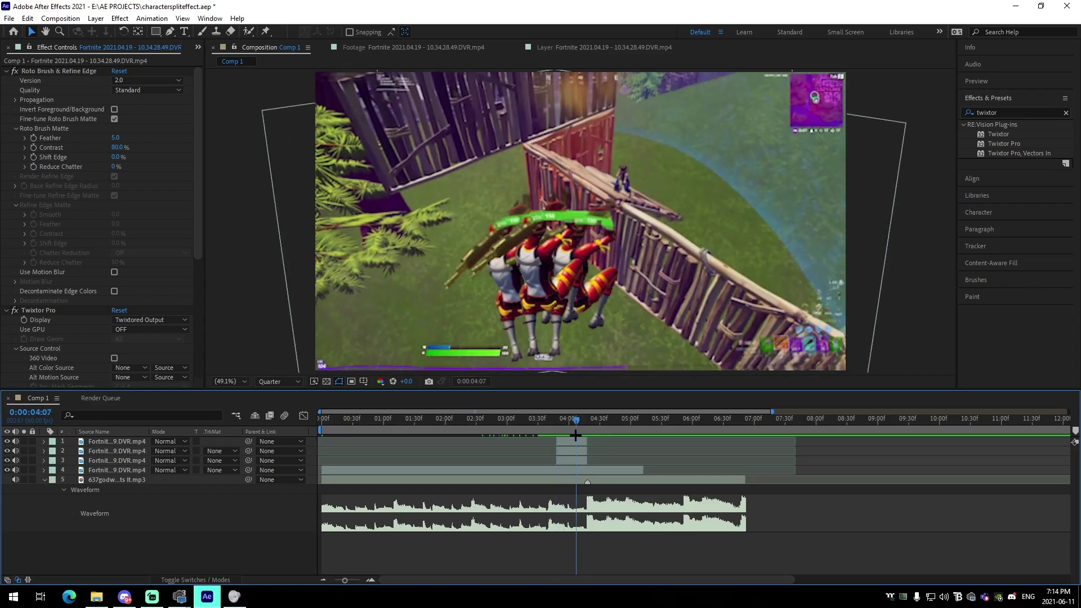
pyautogui.click(573, 446)
pyautogui.press('u')
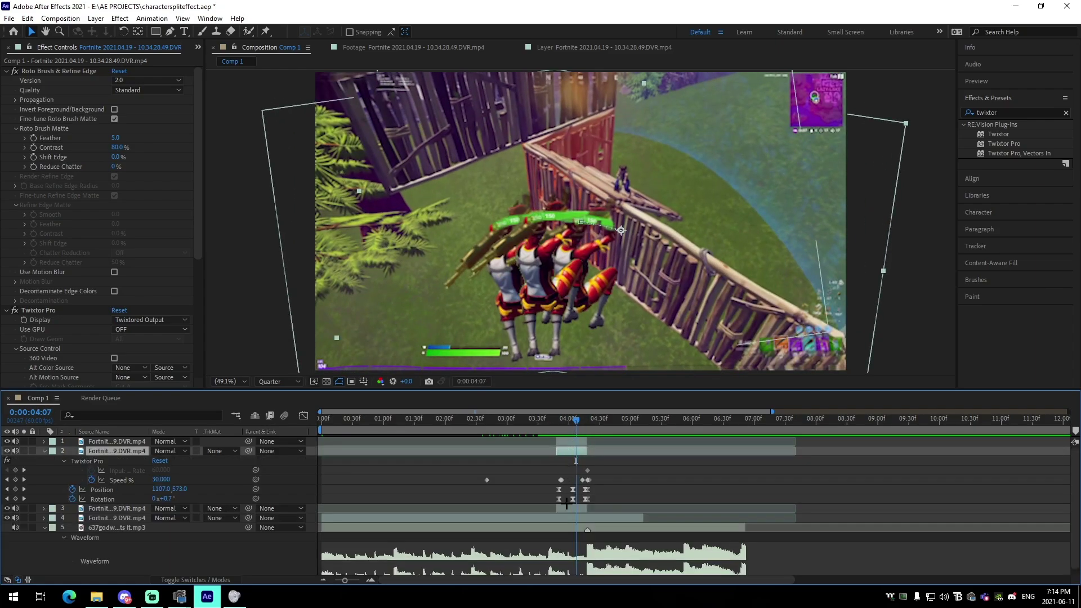
pyautogui.press('u')
# Add an adjustment layer above the bottom Fortnite clip, split it at 0:00:04:18 and delete the part before the beat drop.
pyautogui.click(371, 580)
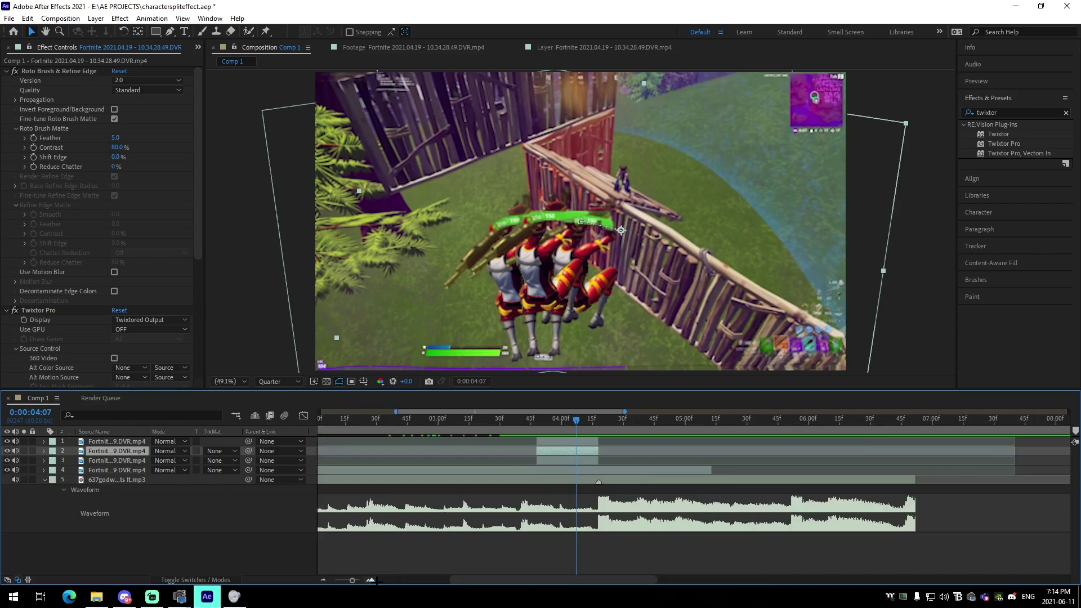
pyautogui.click(609, 553)
pyautogui.moveTo(554, 445); pyautogui.dragTo(601, 448)
pyautogui.click(611, 469)
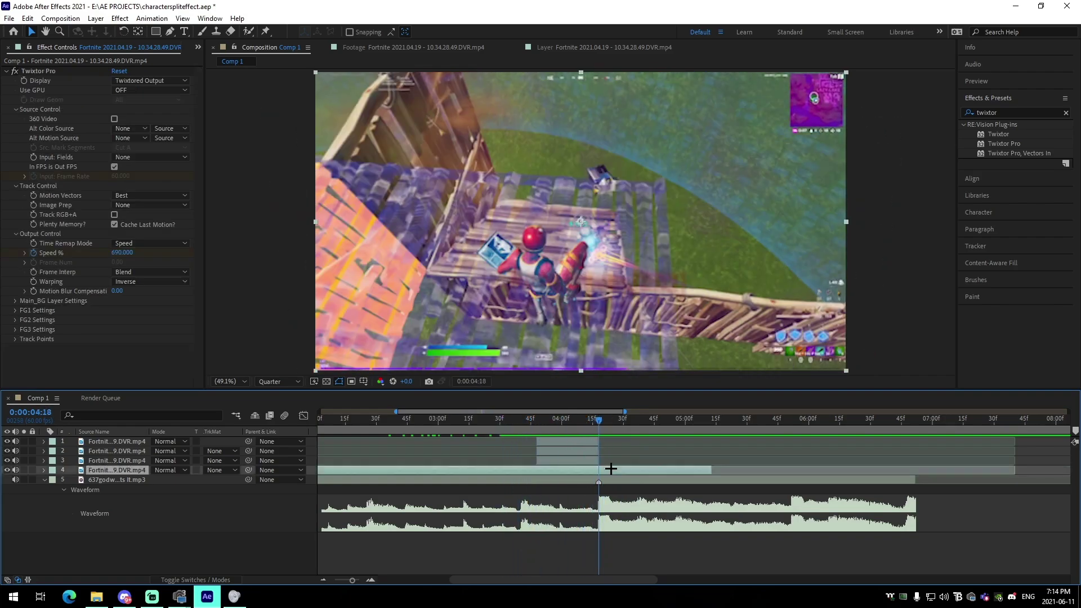
pyautogui.hotkey('ctrl', 'alt', 'y')
pyautogui.hotkey('ctrl', 'shift', 'd')
pyautogui.click(587, 480)
pyautogui.press('Delete')
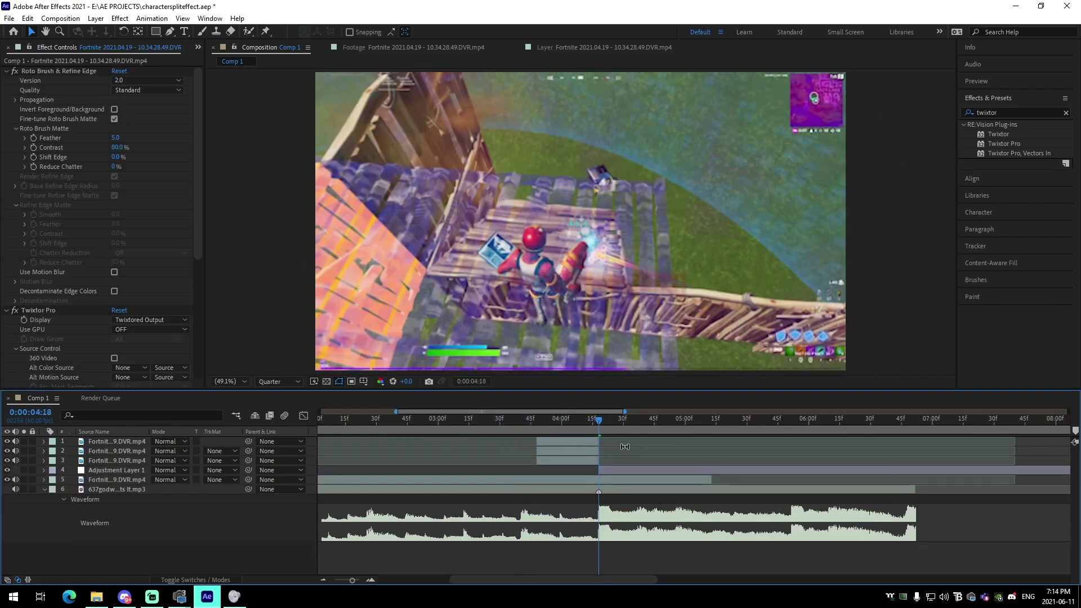
# Trim the end of the adjustment layer to 0:00:05:00.
pyautogui.moveTo(633, 429); pyautogui.dragTo(686, 437)
pyautogui.click(711, 461)
pyautogui.click(719, 470)
pyautogui.hotkey('alt', ']')
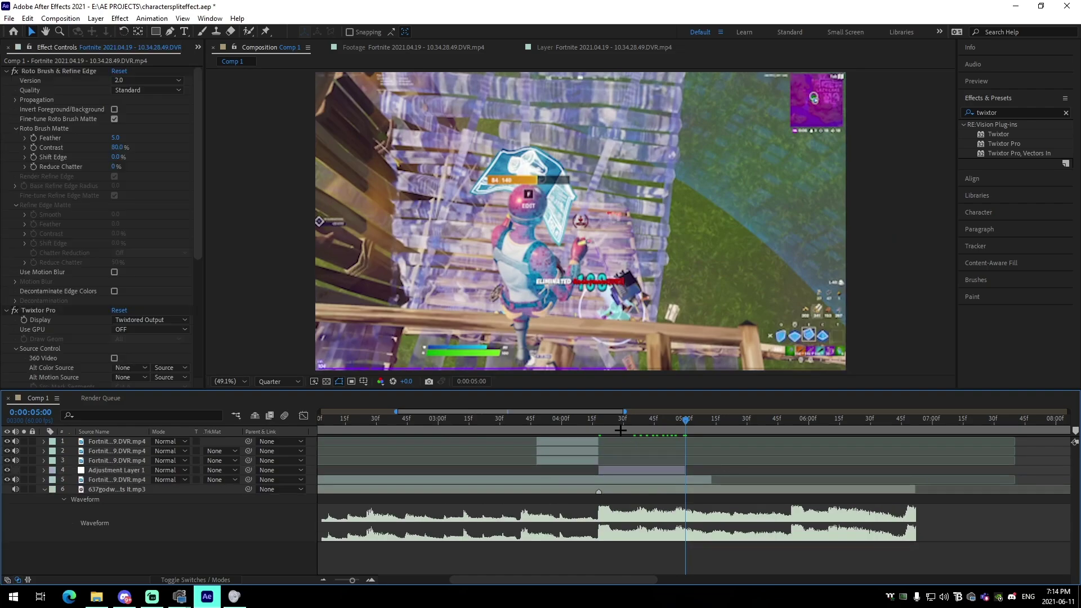
# Apply the first impact preset from PRESETS JOSHYY NEW PACK > AE to the adjustment layer at its start, 0:00:04:18.
pyautogui.press('i')
pyautogui.click(158, 20)
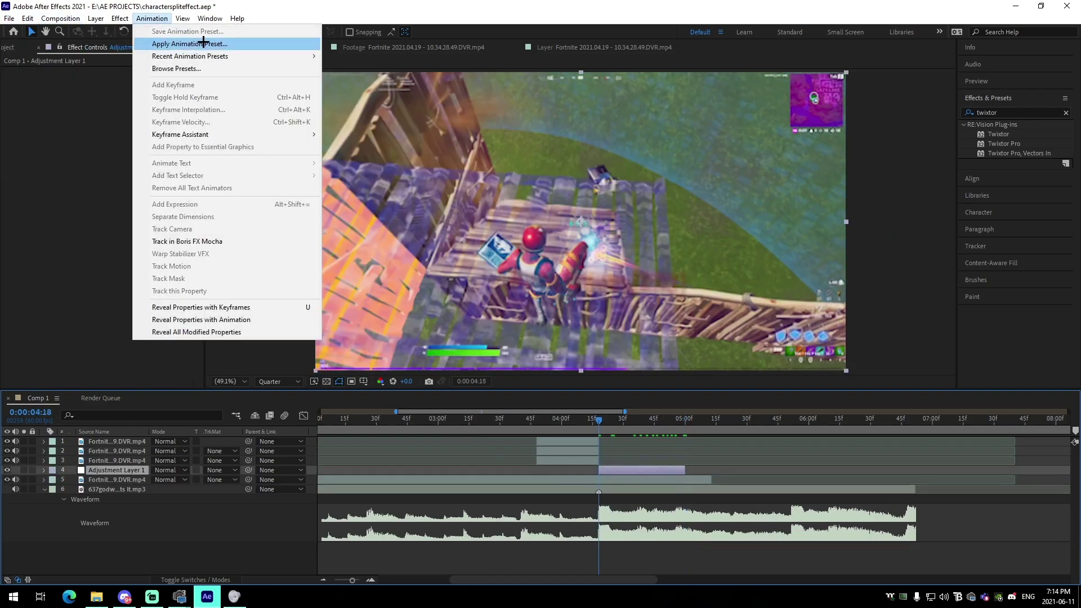
pyautogui.click(186, 40)
pyautogui.moveTo(94, 214); pyautogui.dragTo(93, 97)
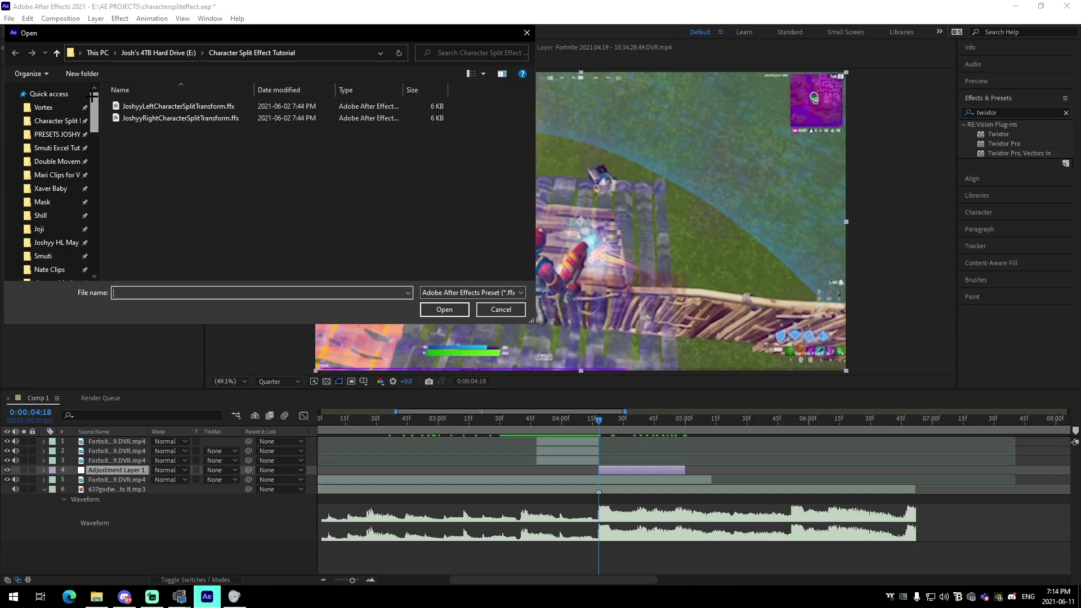
pyautogui.click(61, 140)
pyautogui.doubleClick(164, 118)
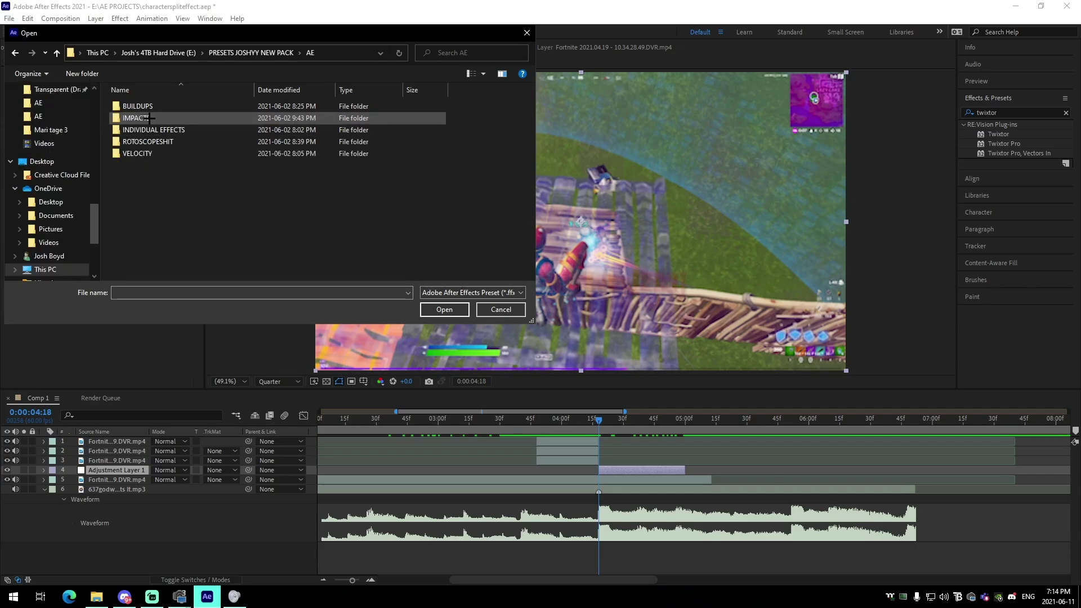
pyautogui.doubleClick(164, 116)
pyautogui.click(164, 107)
pyautogui.click(444, 310)
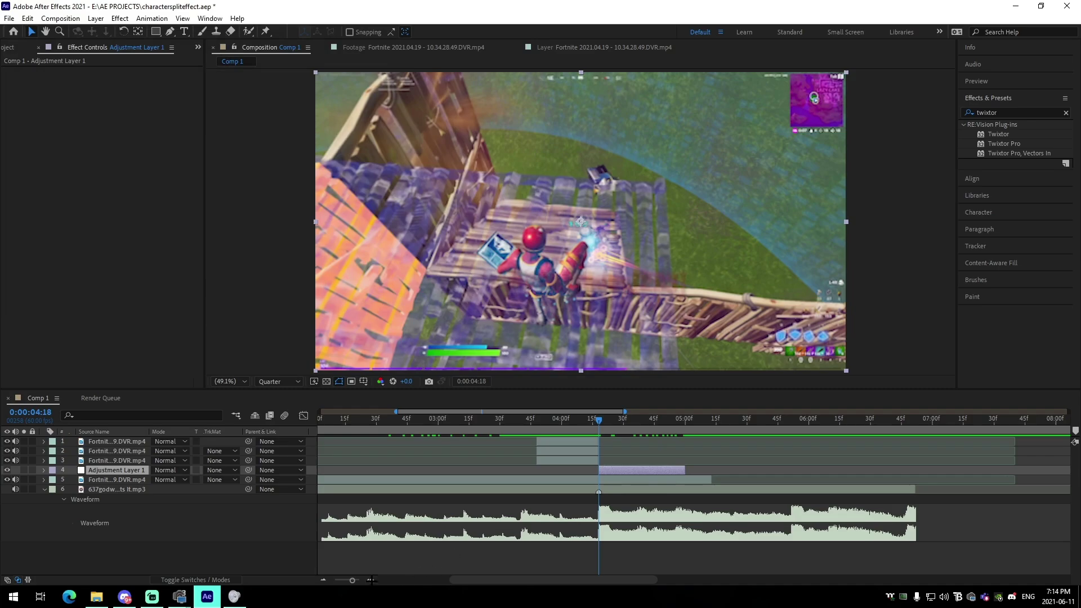
# Shift all of the adjustment layer's preset keyframes one frame earlier so the impact hits on the marker at 0:00:04:18.
pyautogui.press('u')
pyautogui.press('=')
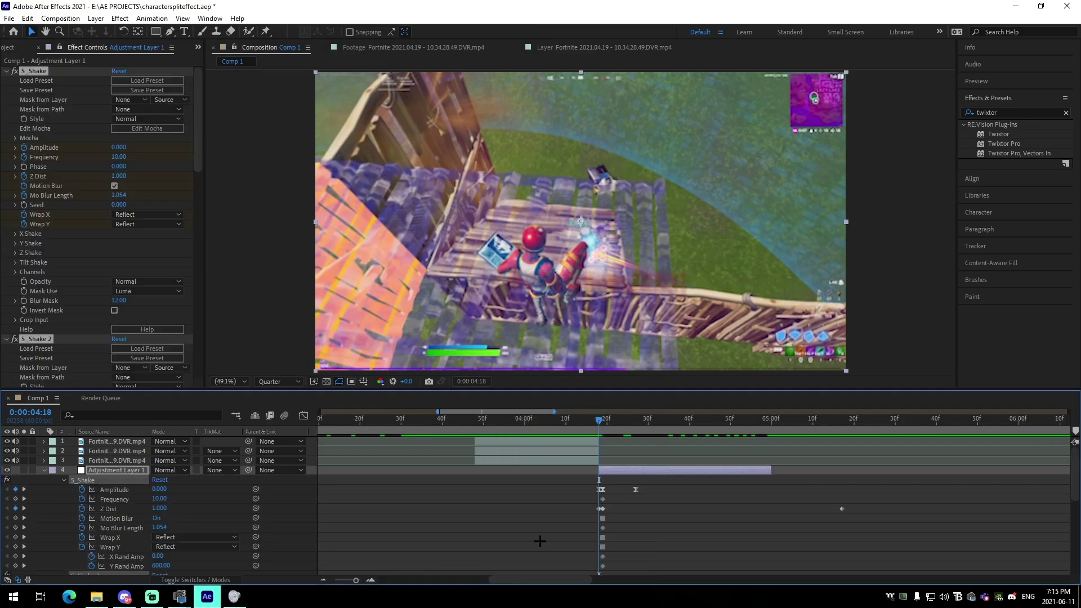
pyautogui.moveTo(571, 482); pyautogui.dragTo(911, 510)
pyautogui.click(371, 580)
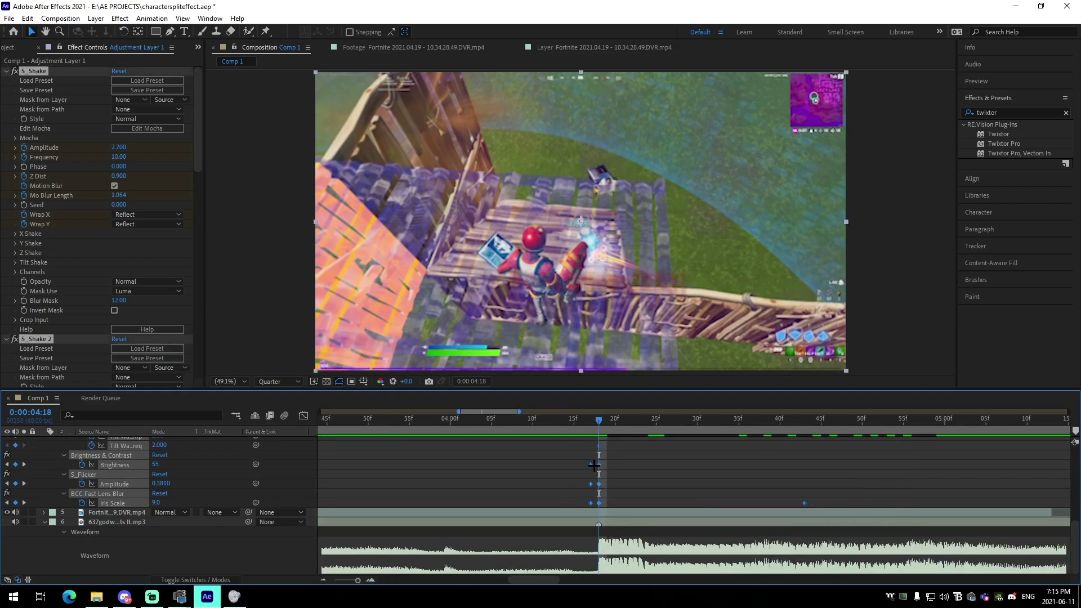
pyautogui.scroll(7, 613, 474)
# Play back the character split and the beat-drop impact, starting from 0:00:03:52.
pyautogui.moveTo(532, 425); pyautogui.dragTo(382, 453)
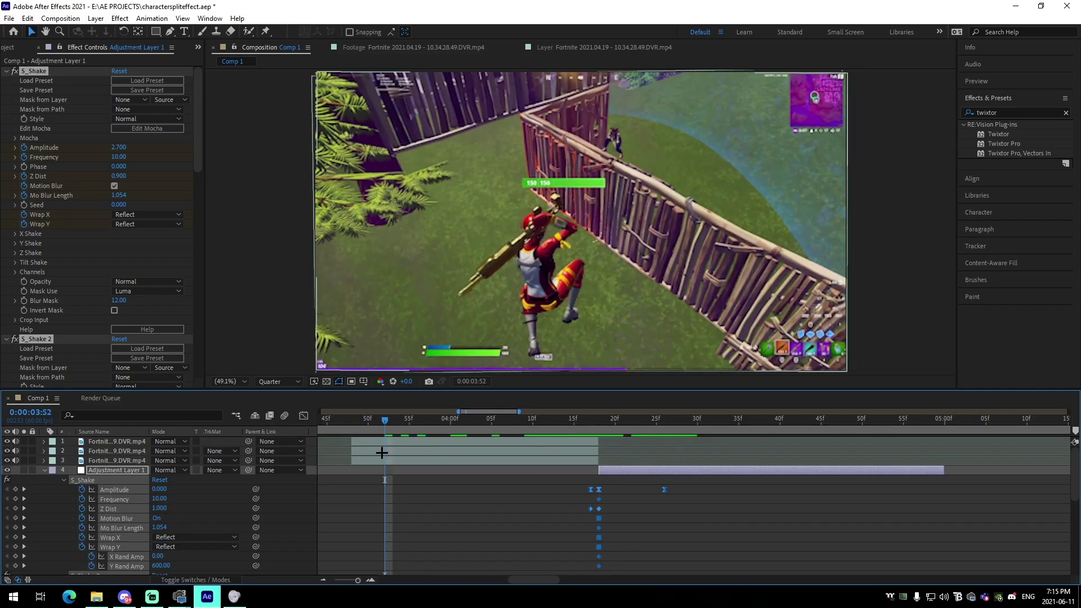
pyautogui.press('space')
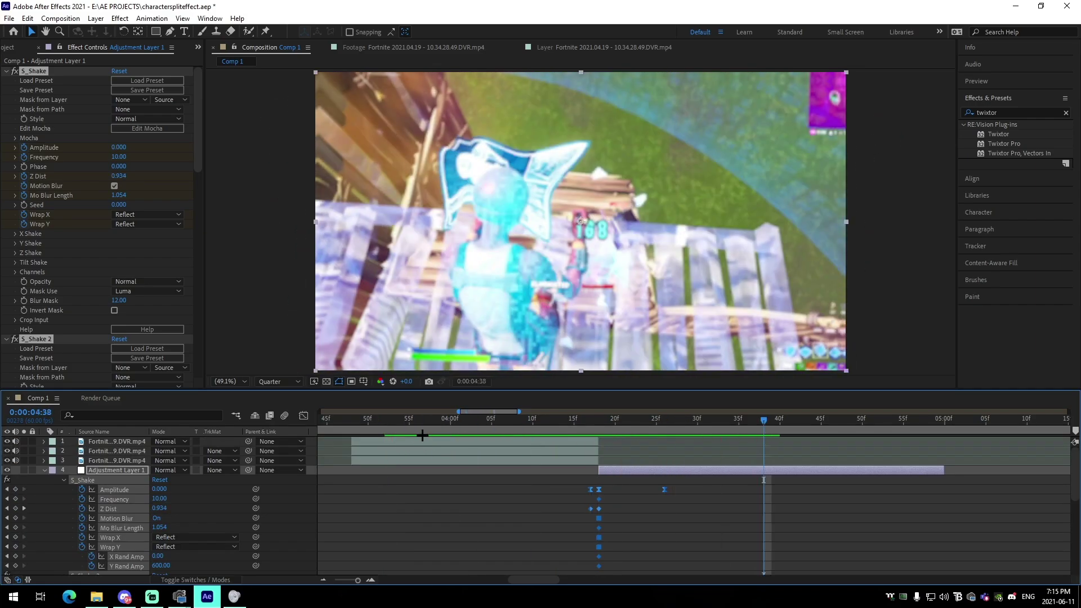
pyautogui.click(424, 427)
pyautogui.press('space')
pyautogui.press('space')
# Collapse the adjustment layer's properties and mute the audio of the bottom Fortnite layer.
pyautogui.click(324, 579)
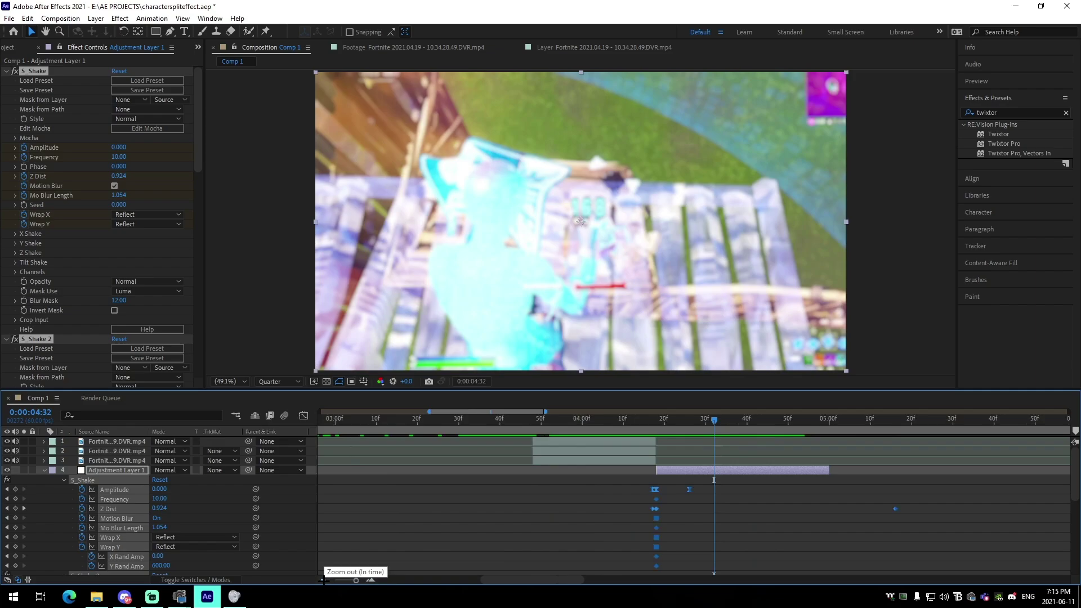
pyautogui.click(43, 470)
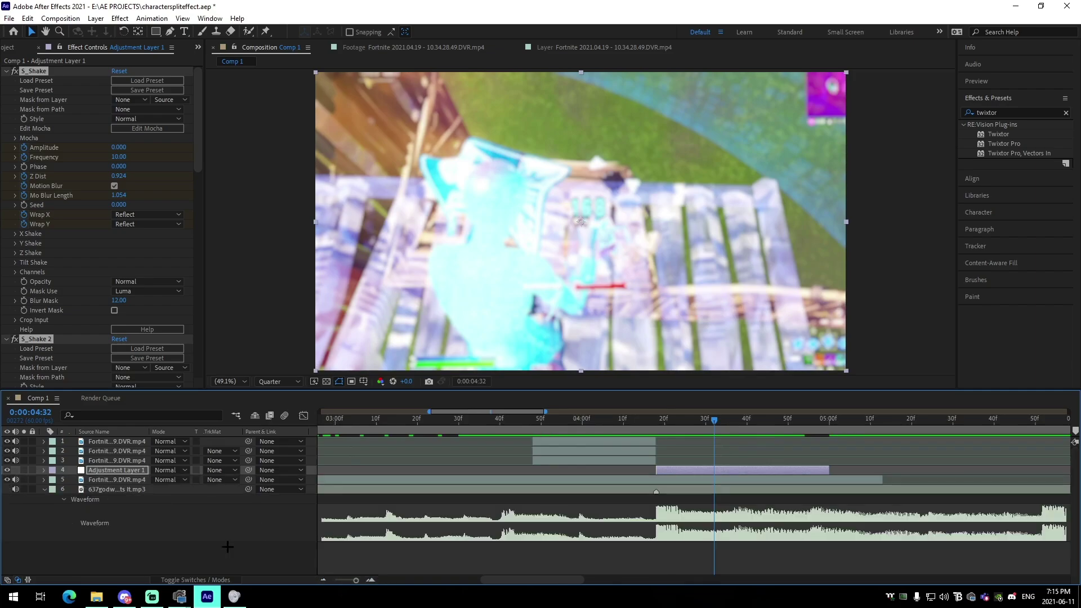
pyautogui.click(15, 480)
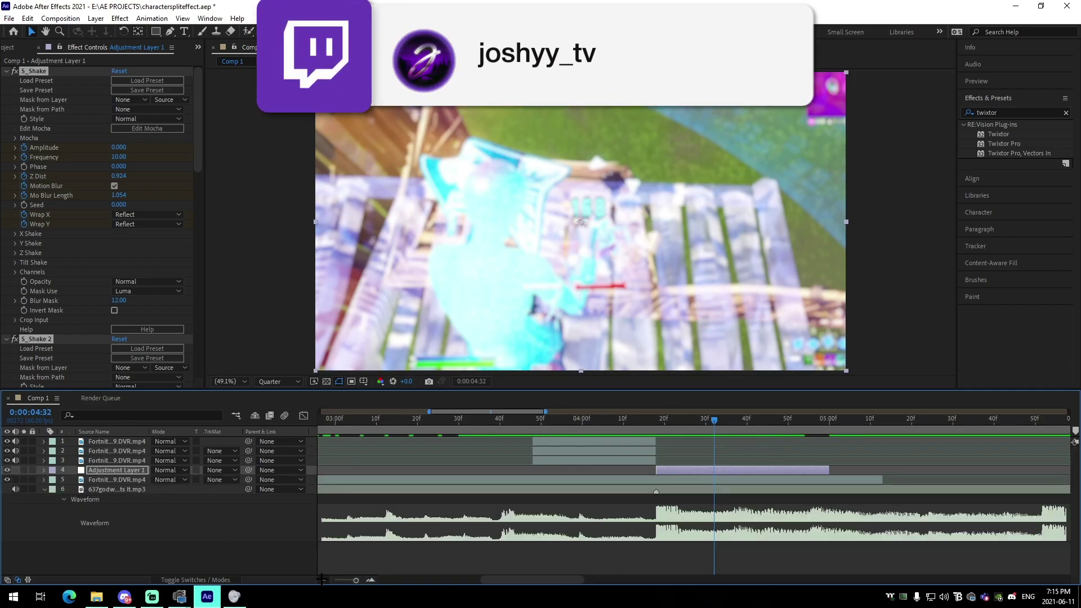
# Scrub through the finished effect from 0:00:03:37 to the impact at 0:00:04:18.
pyautogui.click(323, 579)
pyautogui.hscroll(3, 679, 501)
pyautogui.click(529, 425)
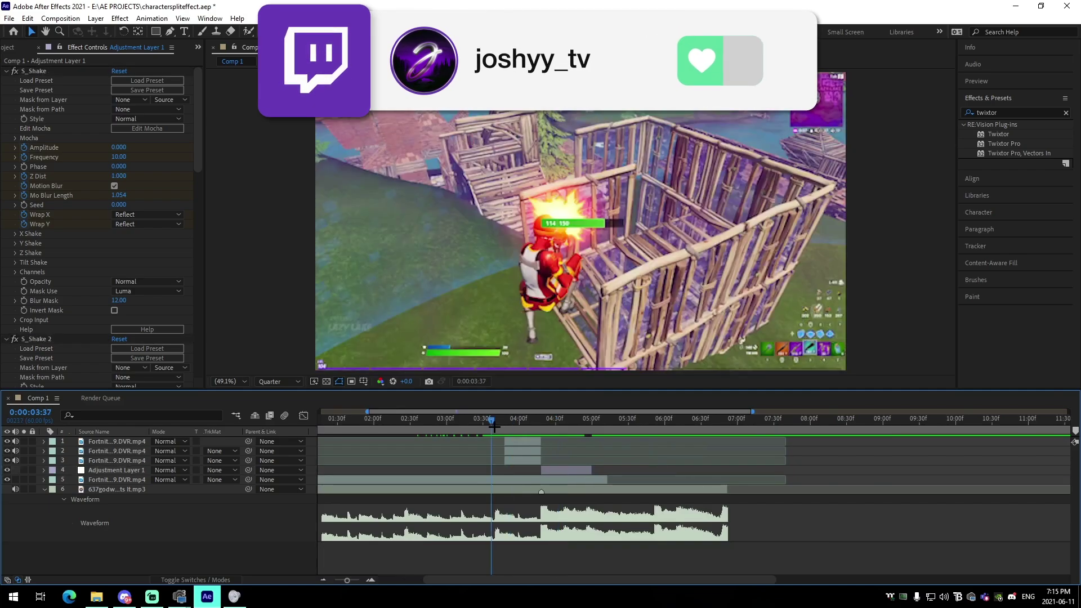
pyautogui.moveTo(530, 427)
pyautogui.mouseDown()
pyautogui.moveTo(552, 428)
pyautogui.moveTo(542, 432)
pyautogui.mouseUp()
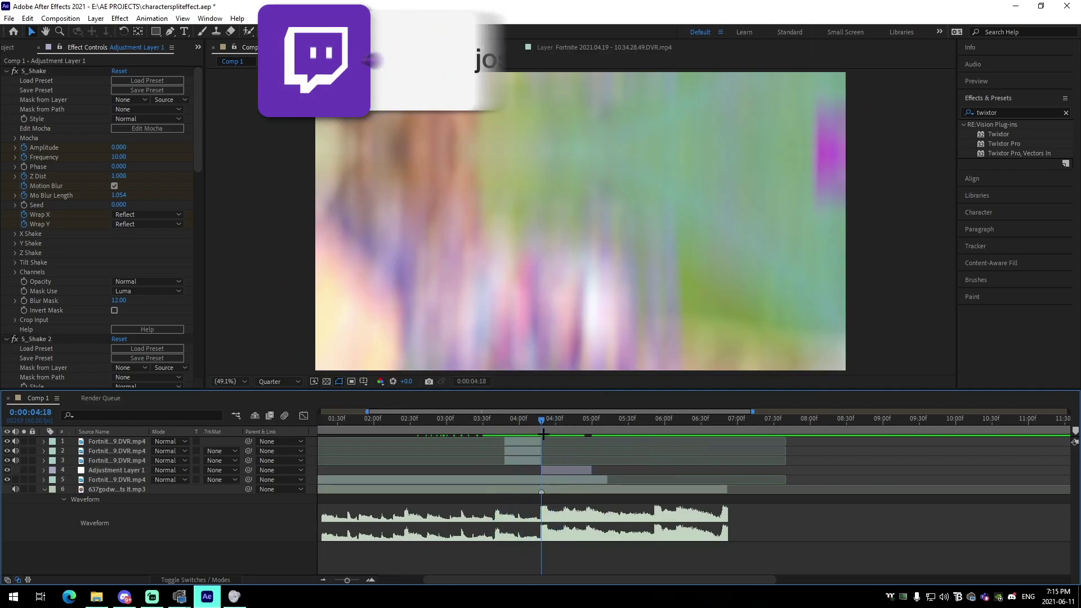
# Add spas headshot.mp4 from the Sound Effects Fortnite Pump folder as the top layer, aligning its shot with the marker at 0:00:04:18.
pyautogui.click(96, 596)
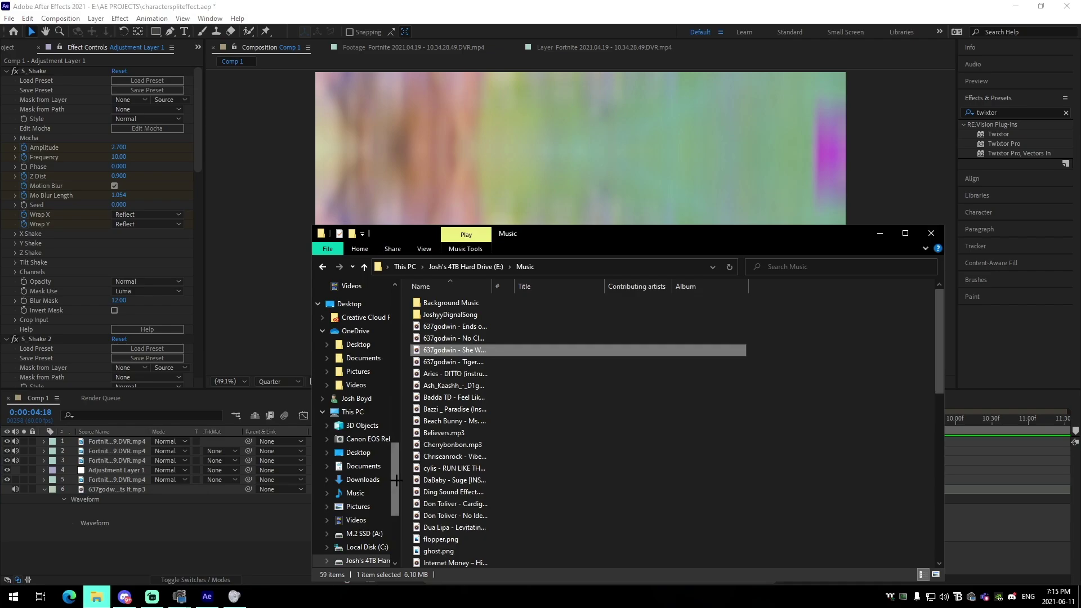
pyautogui.moveTo(396, 480); pyautogui.dragTo(393, 390)
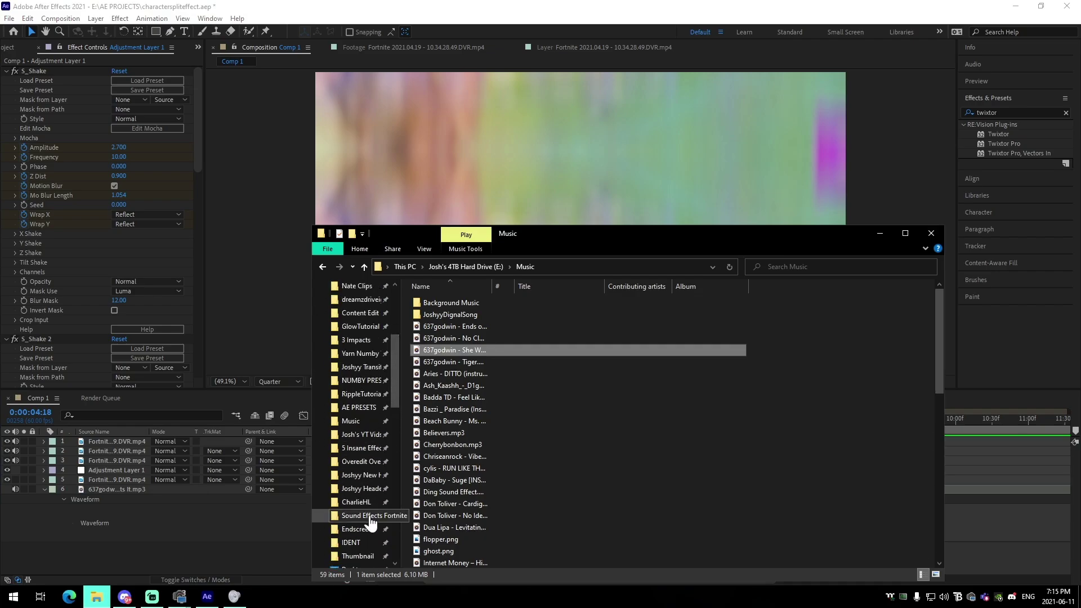
pyautogui.click(361, 540)
pyautogui.doubleClick(453, 341)
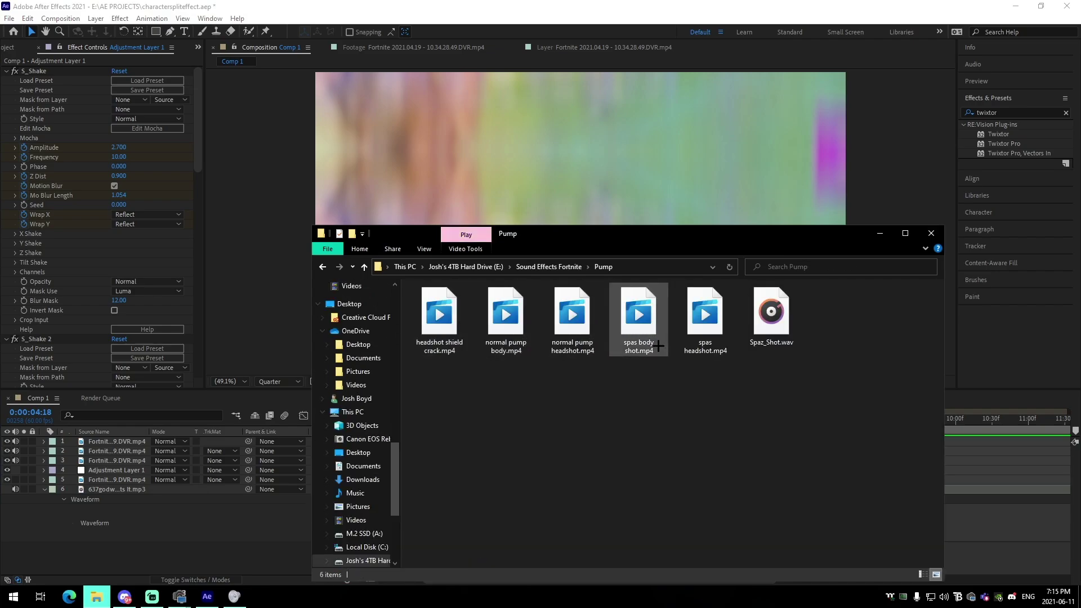
pyautogui.moveTo(704, 316); pyautogui.dragTo(991, 524)
pyautogui.moveTo(663, 495); pyautogui.dragTo(552, 449)
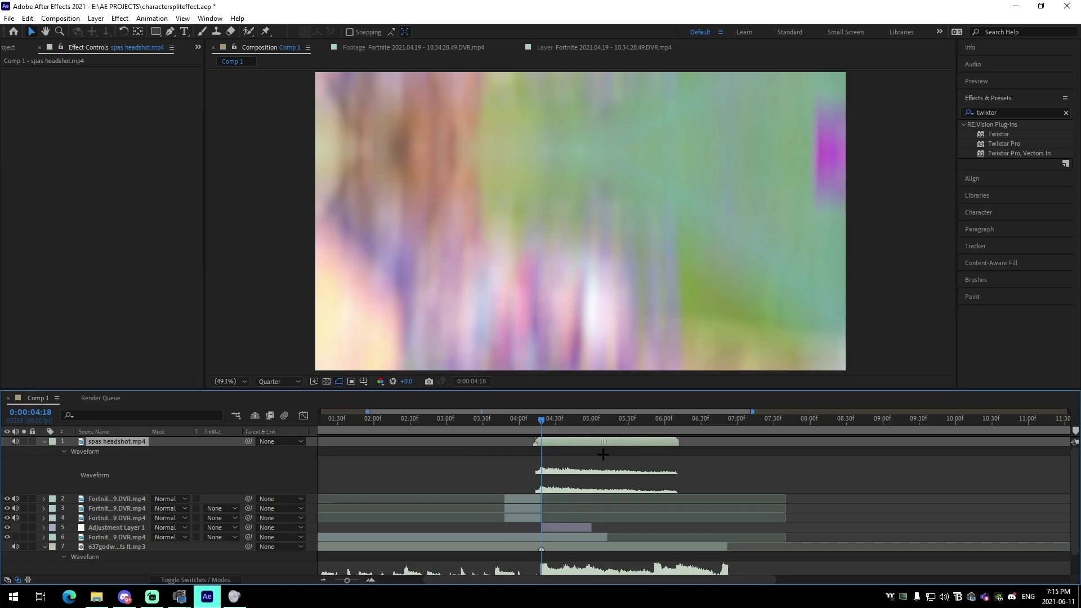
# Set the spas headshot.mp4 layer's audio level to +7 dB and preview the sound leading into the drop.
pyautogui.press('l')
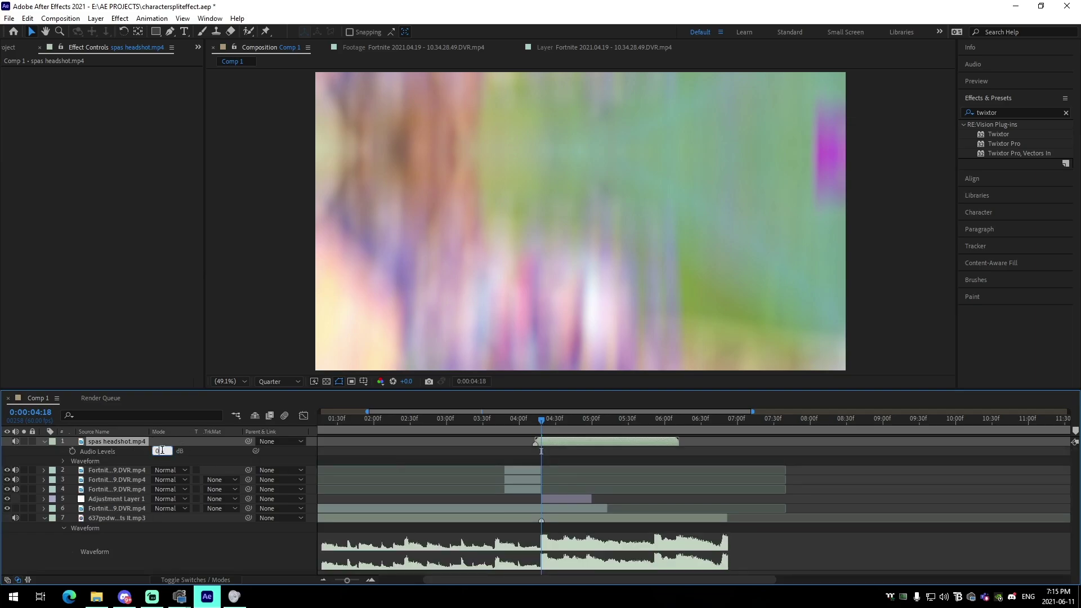
pyautogui.moveTo(521, 420); pyautogui.dragTo(450, 423)
pyautogui.press('space')
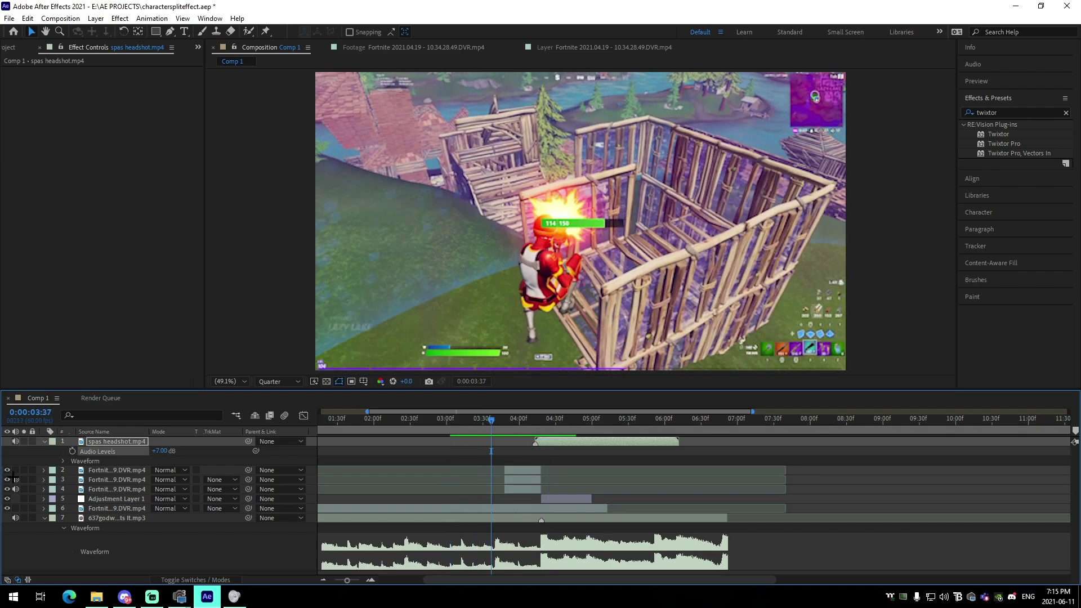
# Mute the audio of the three upper Fortnite layers and play back the start of the character split.
pyautogui.click(15, 480)
pyautogui.moveTo(491, 420); pyautogui.dragTo(474, 425)
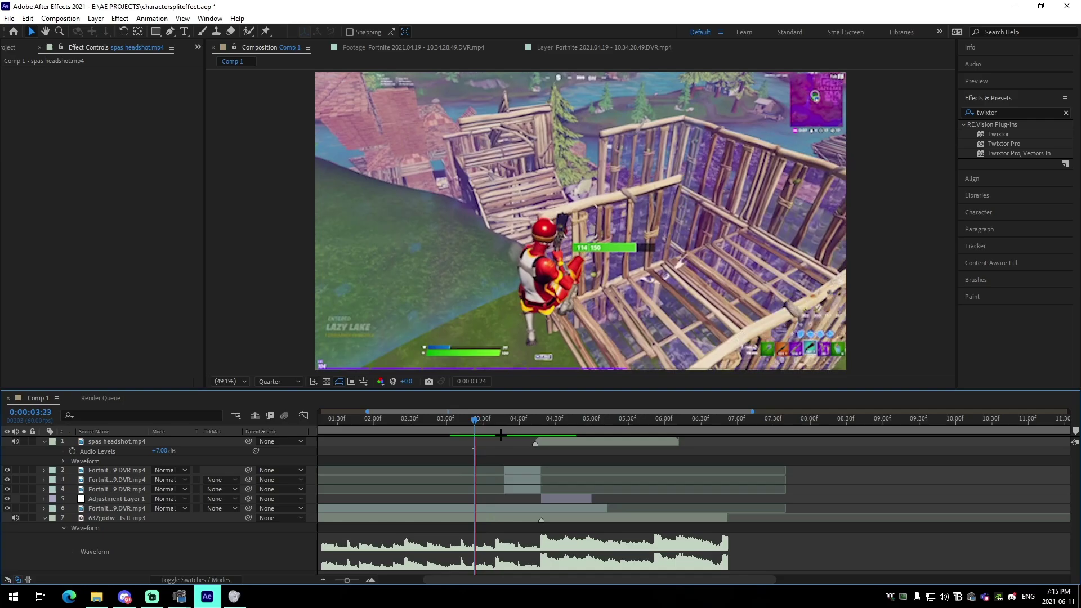
pyautogui.press('space')
pyautogui.click(503, 431)
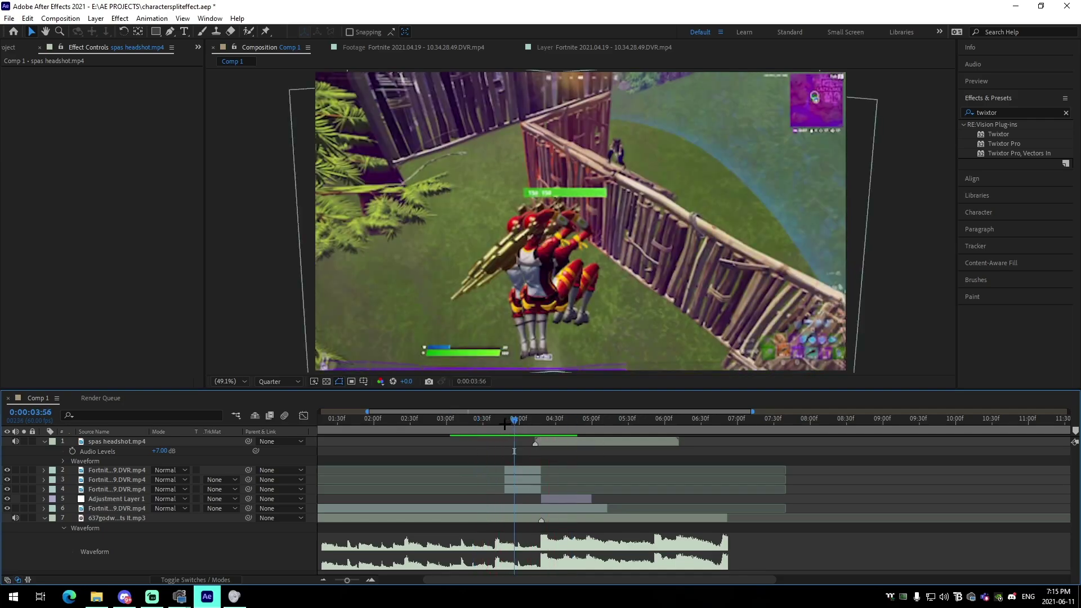
# Play back the split and impact with the shotgun sound, starting from 0:00:03:29.
pyautogui.click(482, 420)
pyautogui.press('space')
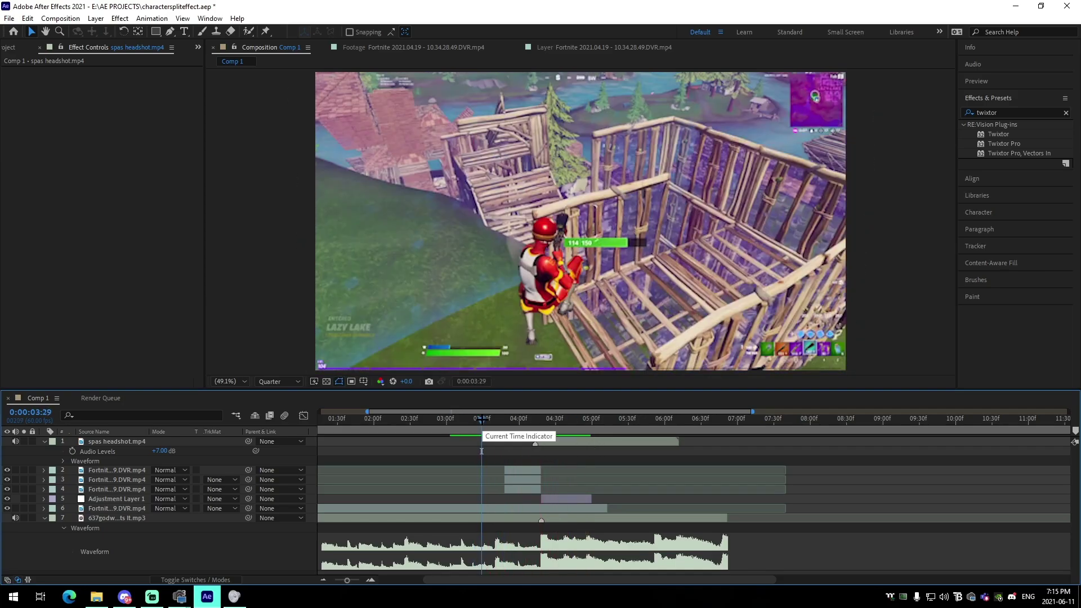
pyautogui.press('space')
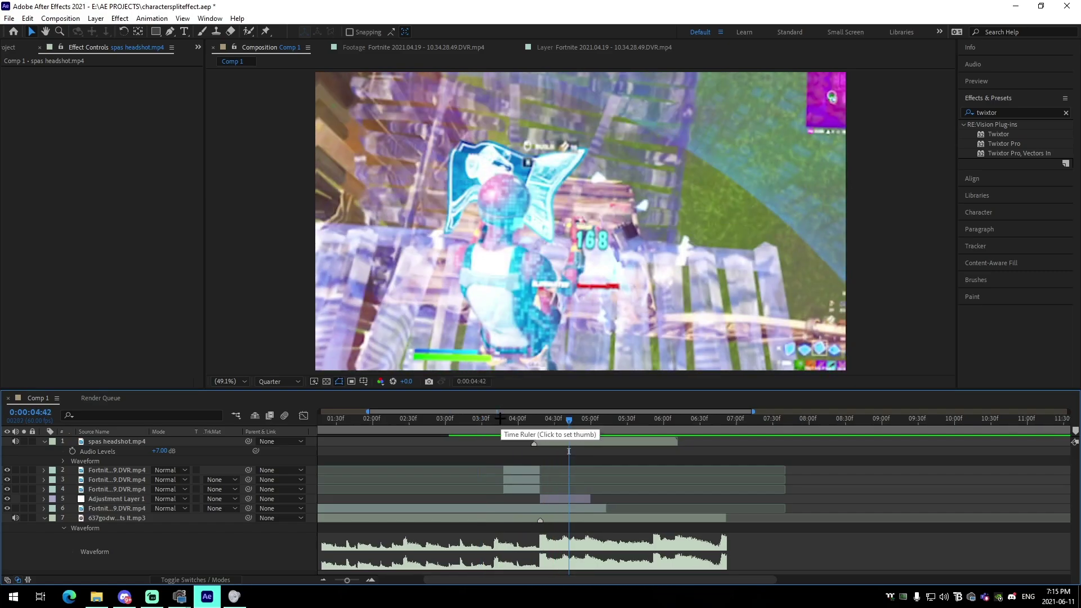
pyautogui.click(521, 423)
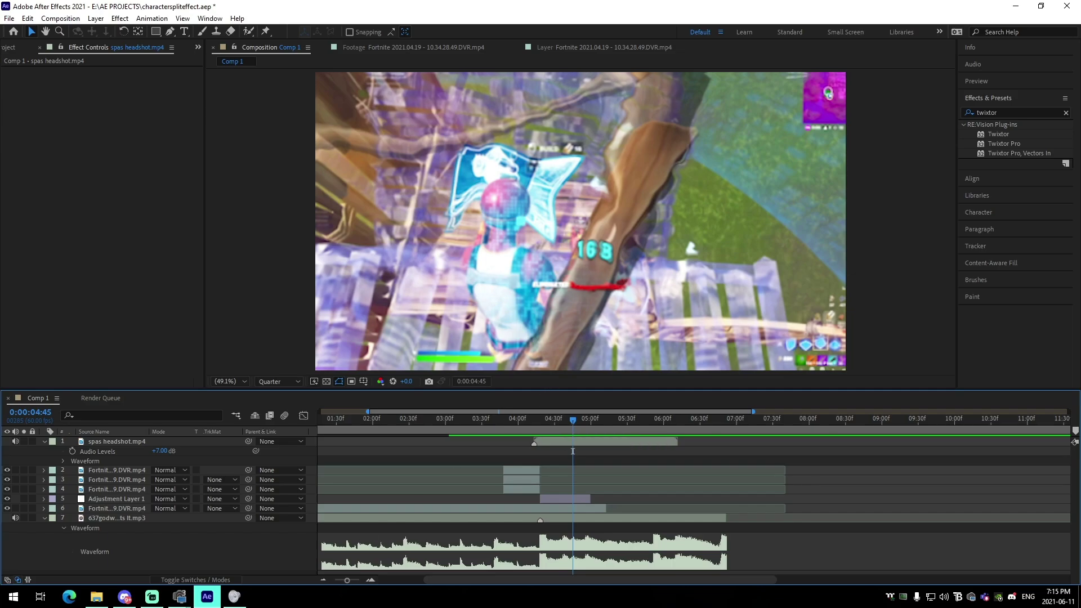
# Collapse the spas headshot.mp4 layer's properties and scrub through the impact to 0:00:04:36.
pyautogui.click(326, 580)
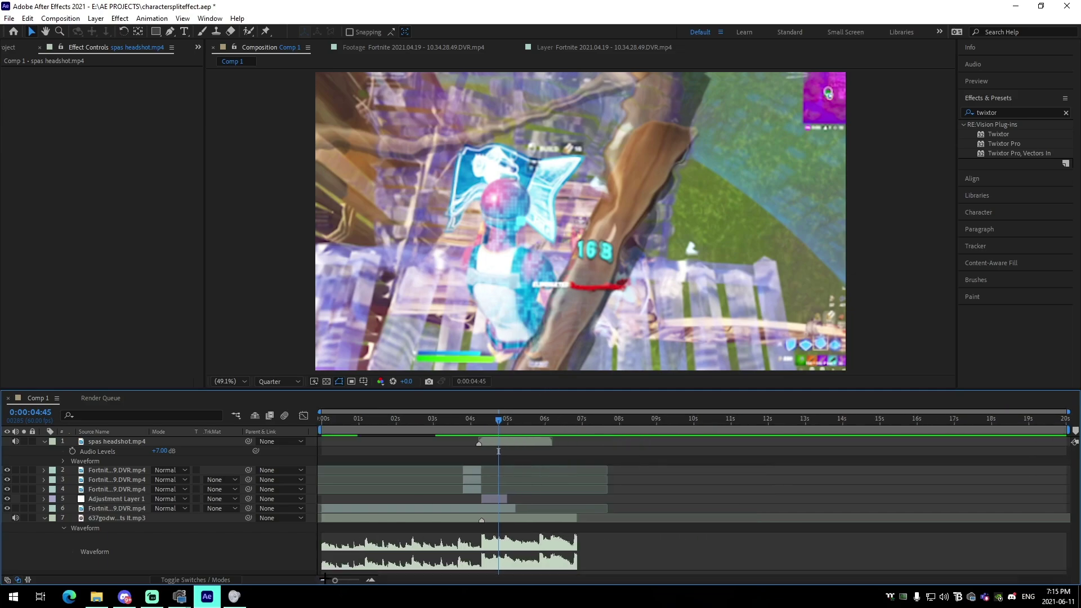
pyautogui.click(43, 441)
pyautogui.moveTo(469, 436)
pyautogui.mouseDown()
pyautogui.moveTo(449, 435)
pyautogui.moveTo(510, 438)
pyautogui.moveTo(480, 443)
pyautogui.mouseUp()
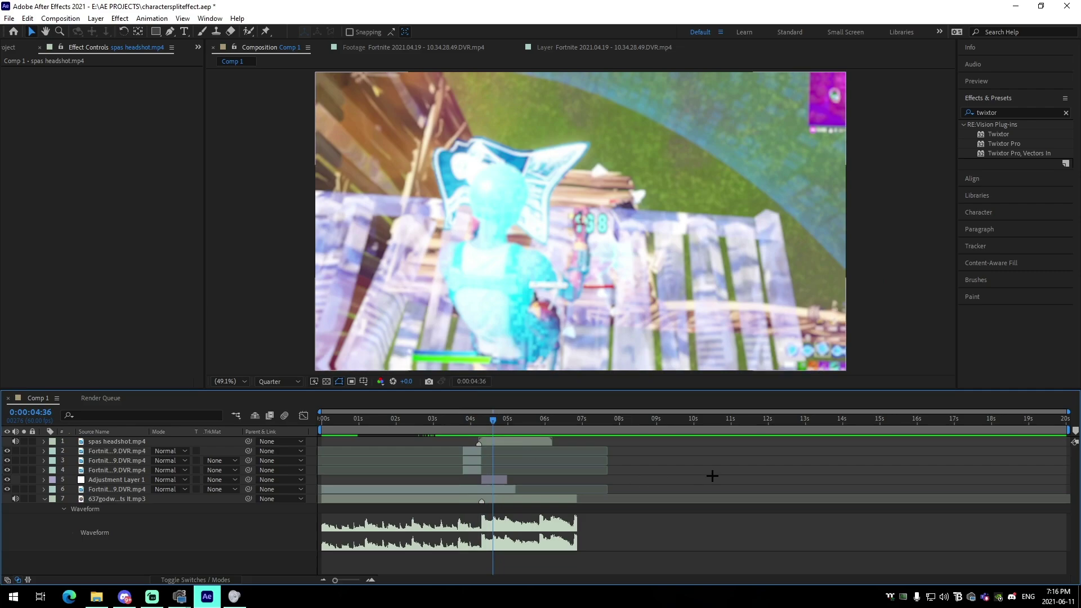